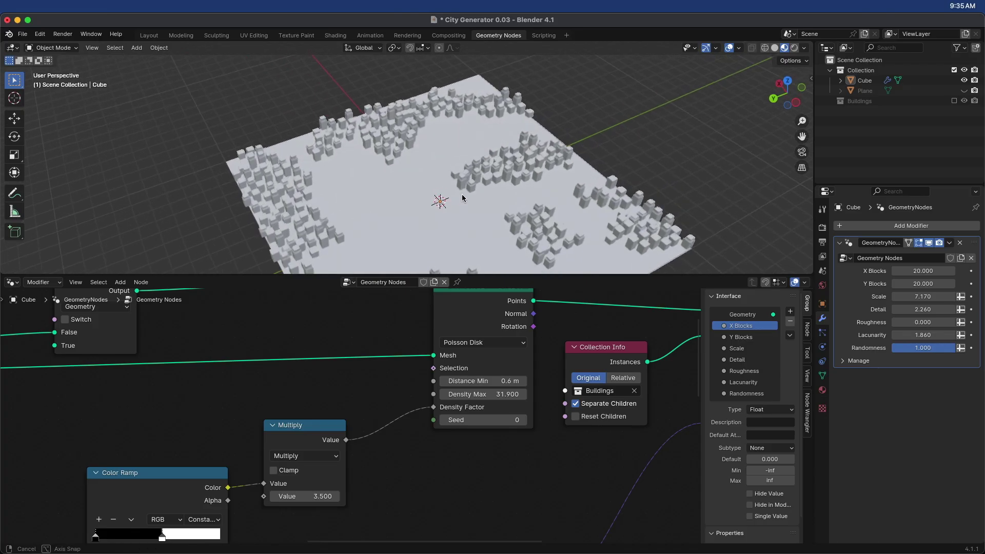
middle_click_drag(461, 194, 505, 170)
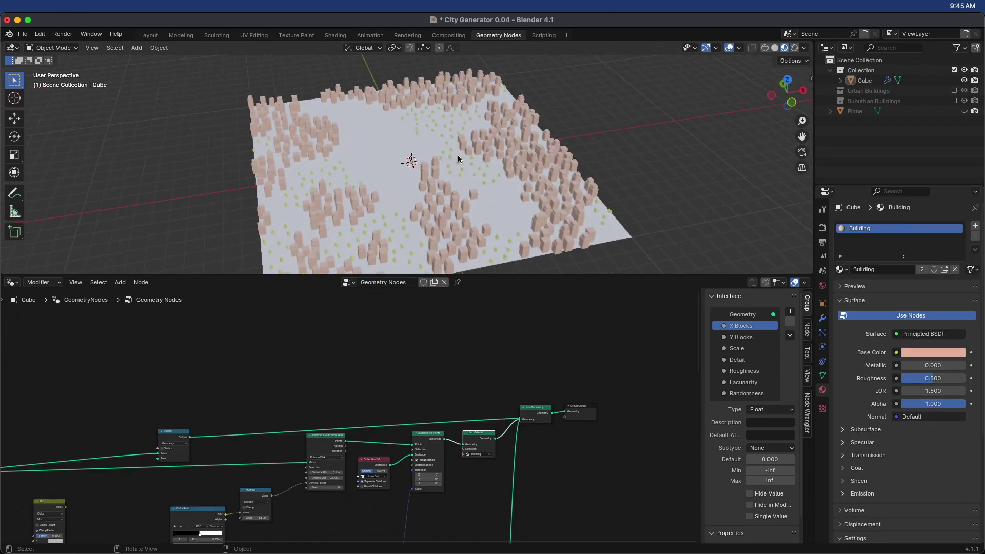
scroll(462, 159, "up", 5)
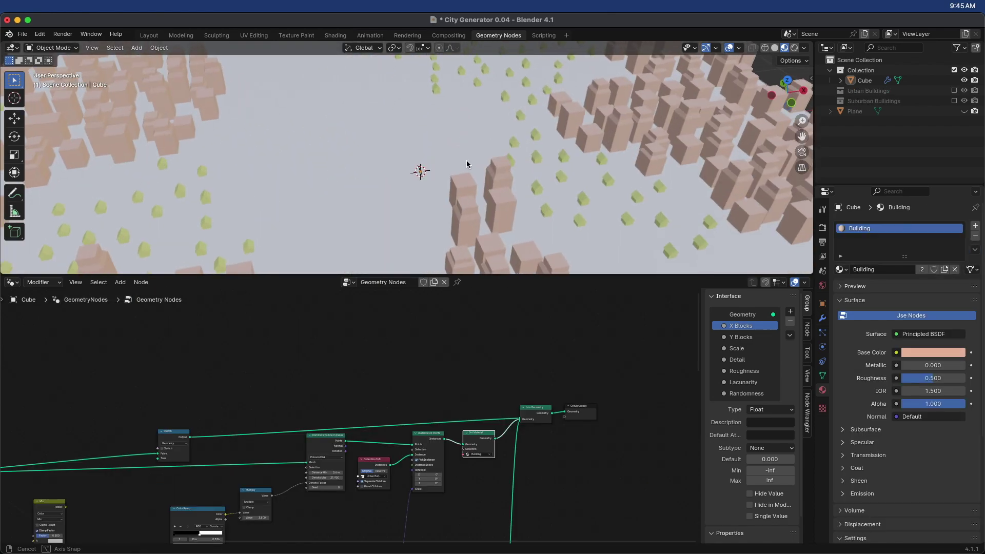
scroll(446, 164, "down", 3)
middle_click_drag(438, 164, 473, 157)
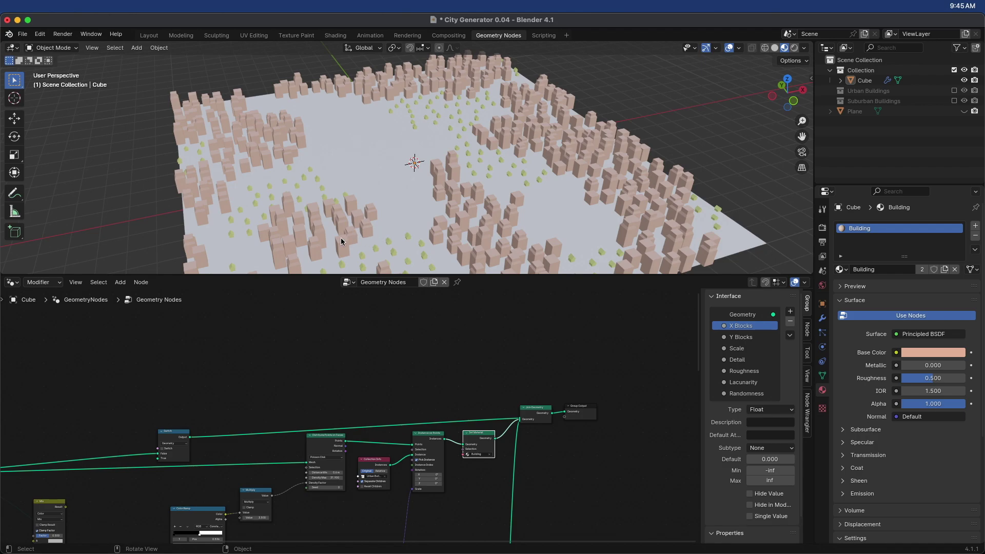
middle_click_drag(342, 241, 426, 179)
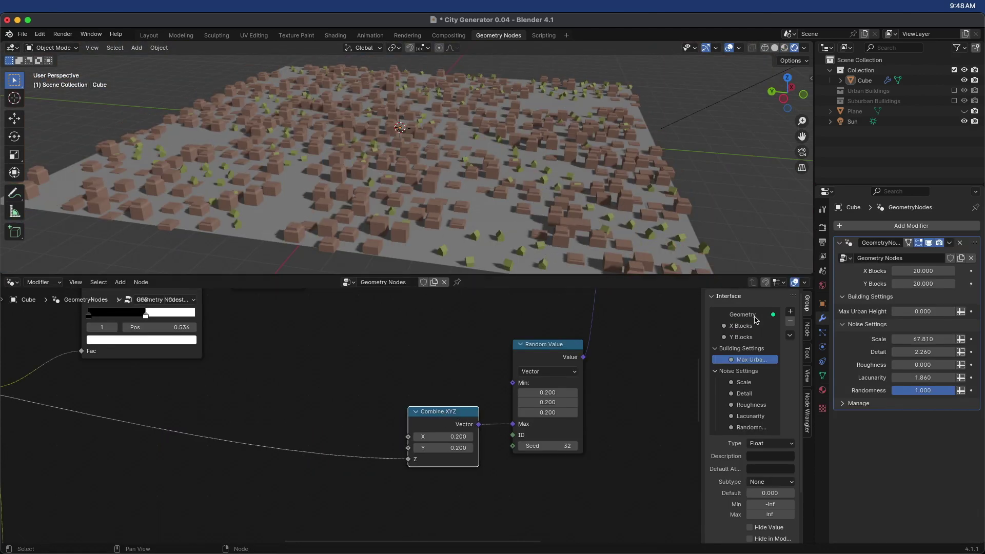
Raise the city generator's Max Urban Height to 0.970 and check the taller buildings from another angle
left_click_drag(920, 311, 961, 311)
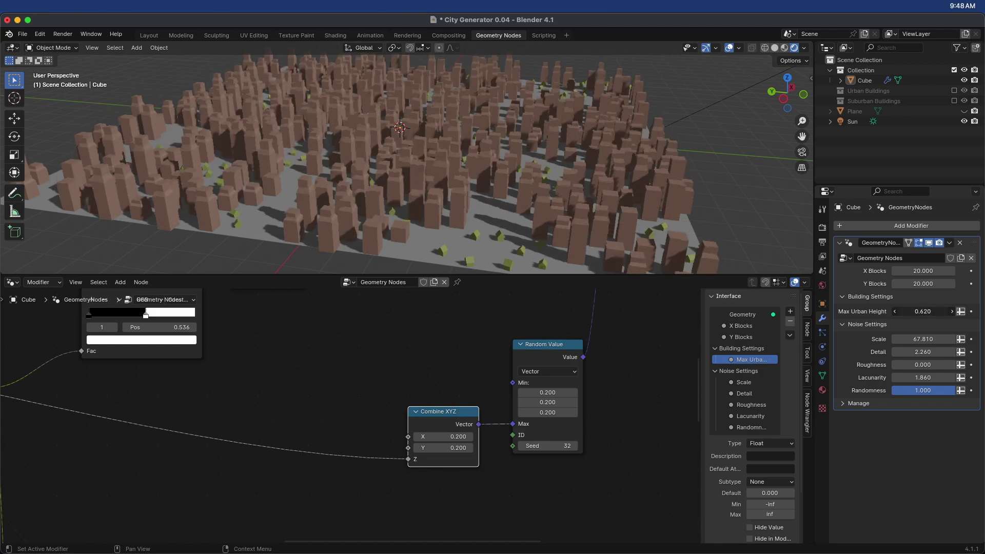
mouse_move(923, 311)
left_mouse_down()
mouse_move(963, 311)
mouse_move(940, 311)
left_mouse_up()
scroll(458, 192, "down", 5)
middle_click_drag(470, 192, 377, 185)
scroll(379, 186, "up", 6)
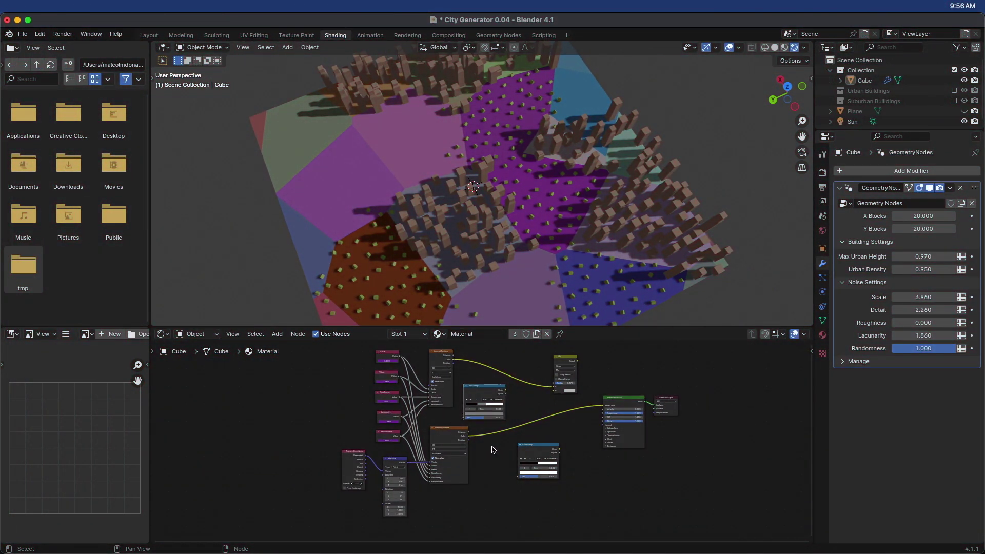
Insert the loose Color Ramp node between the Voronoi Texture's Color output and the Principled BSDF's Base Color
left_click_drag(488, 393, 524, 417)
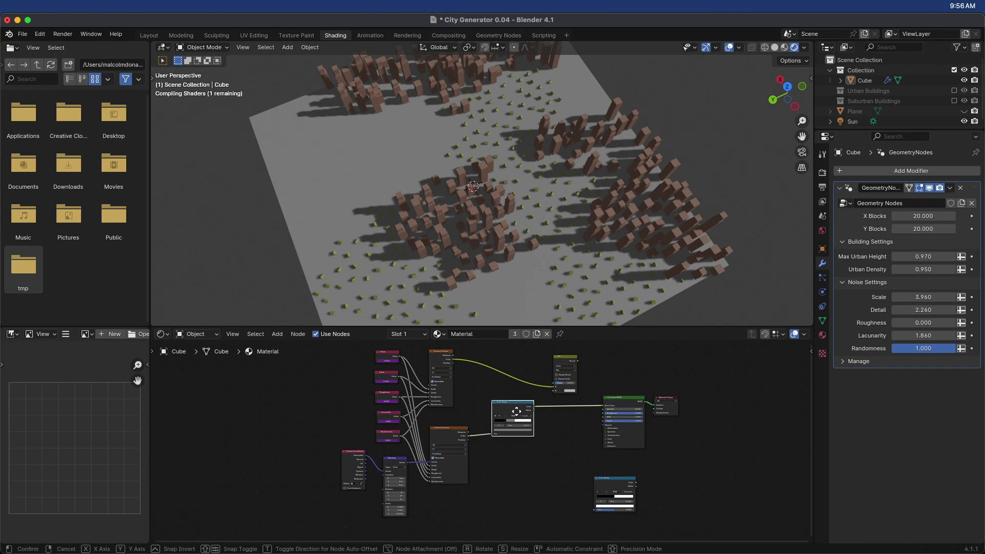
scroll(526, 469, "up", 2)
scroll(525, 469, "up", 3)
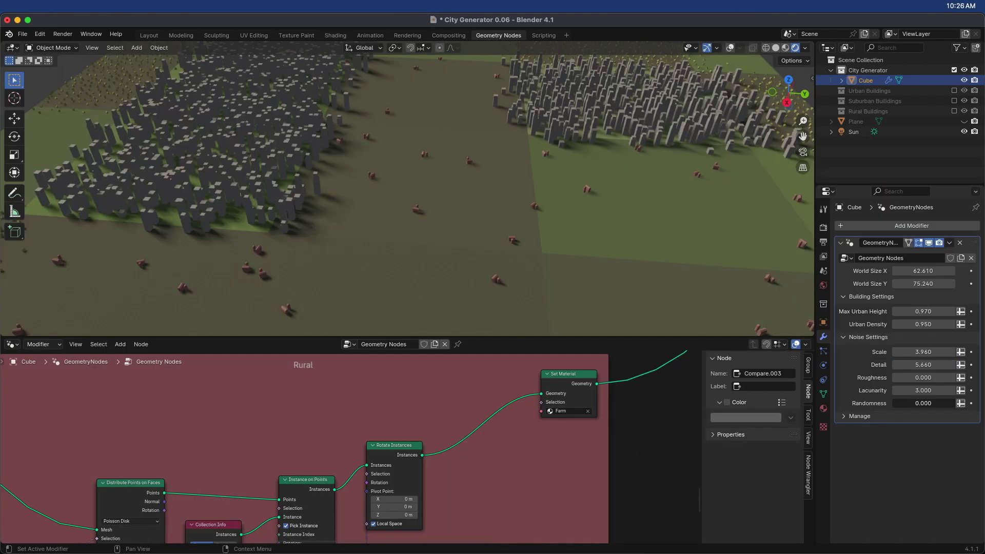
Set the Randomness in the city generator's noise settings to 0.688
left_click_drag(893, 404, 954, 404)
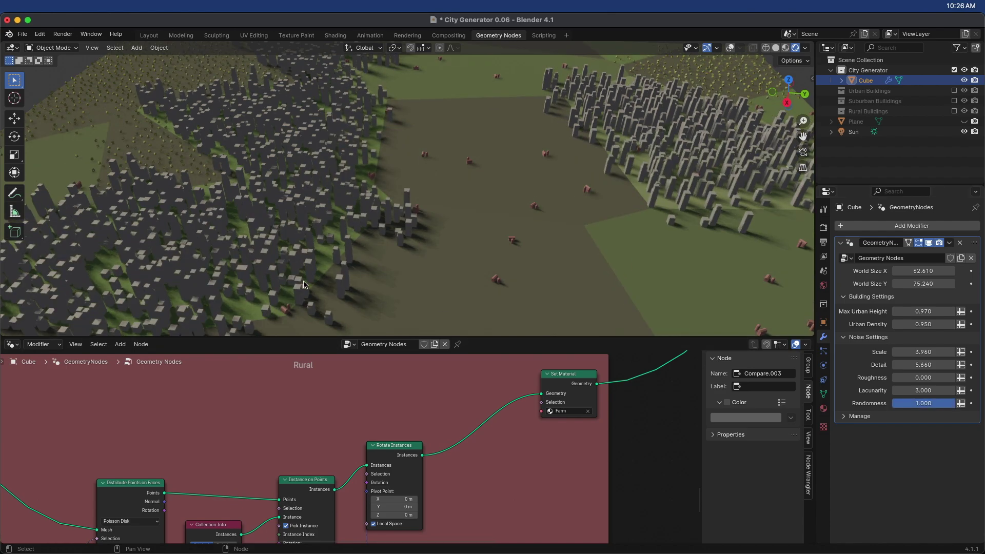
scroll(263, 206, "down", 4)
middle_click_drag(461, 215, 492, 292)
mouse_move(954, 403)
left_mouse_down()
mouse_move(892, 403)
mouse_move(935, 403)
left_mouse_up()
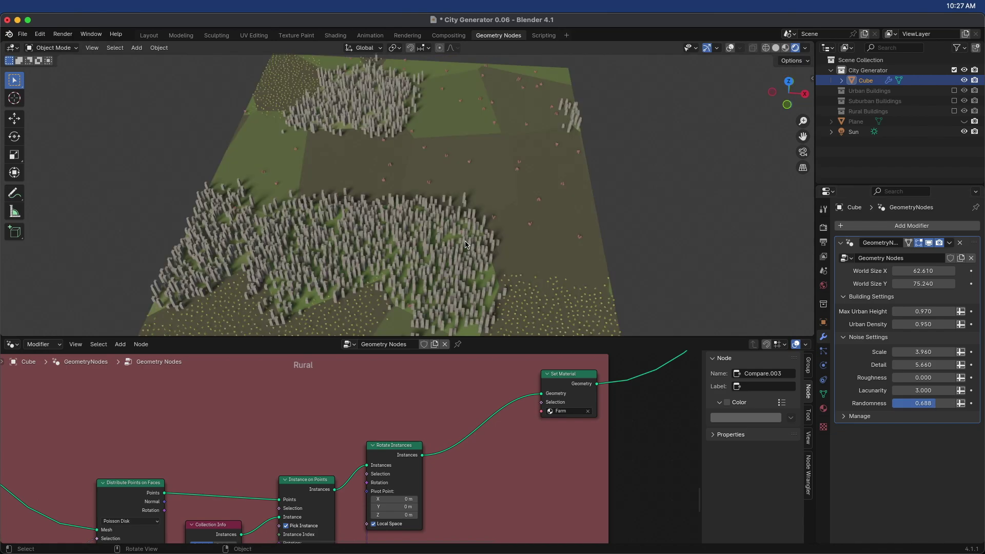
Examine the boundaries between the urban, suburban and rural zones of the generated city, close up and as a whole
scroll(428, 285, "up", 12)
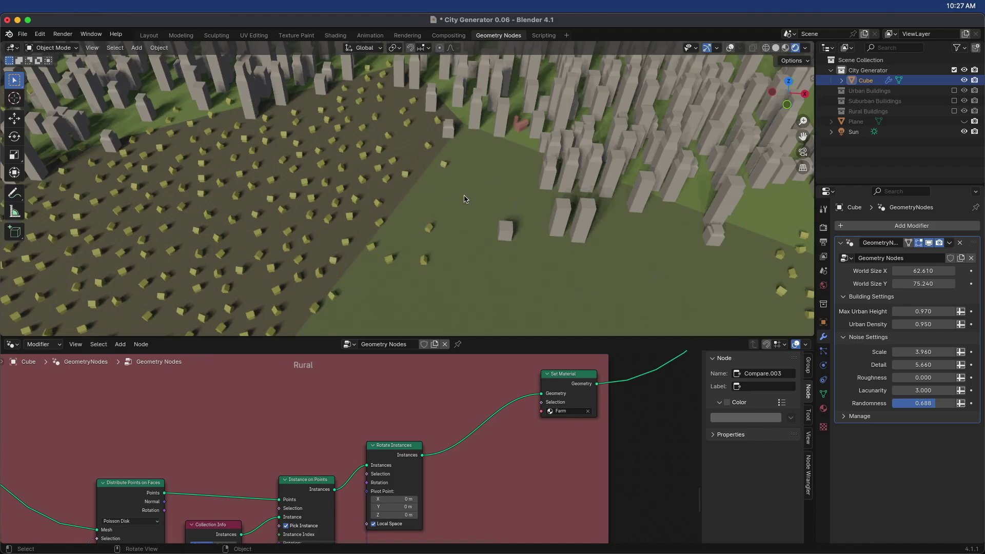
scroll(456, 207, "down", 10)
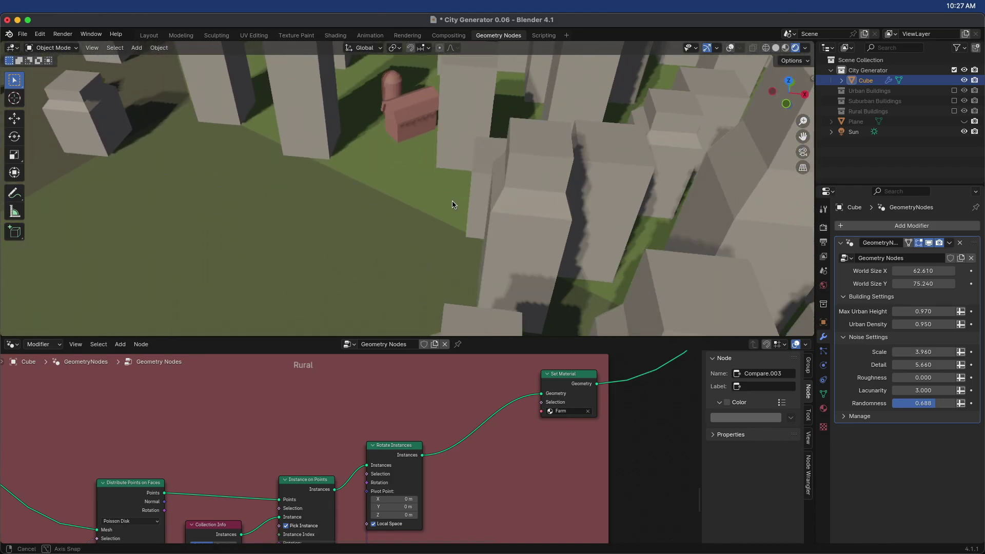
middle_click_drag(421, 176, 448, 192)
scroll(448, 192, "down", 12)
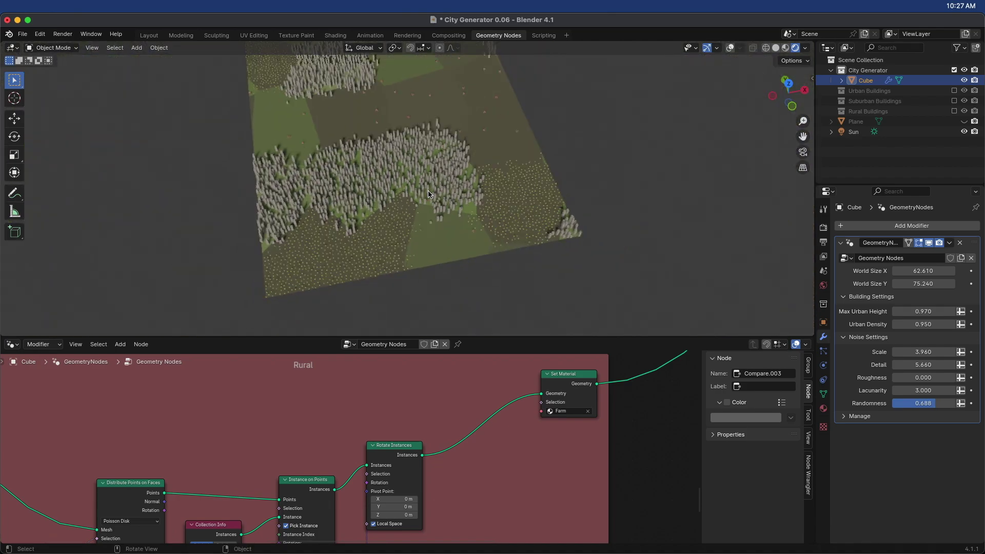
middle_click_drag(374, 205, 470, 185)
middle_click_drag(412, 177, 490, 189)
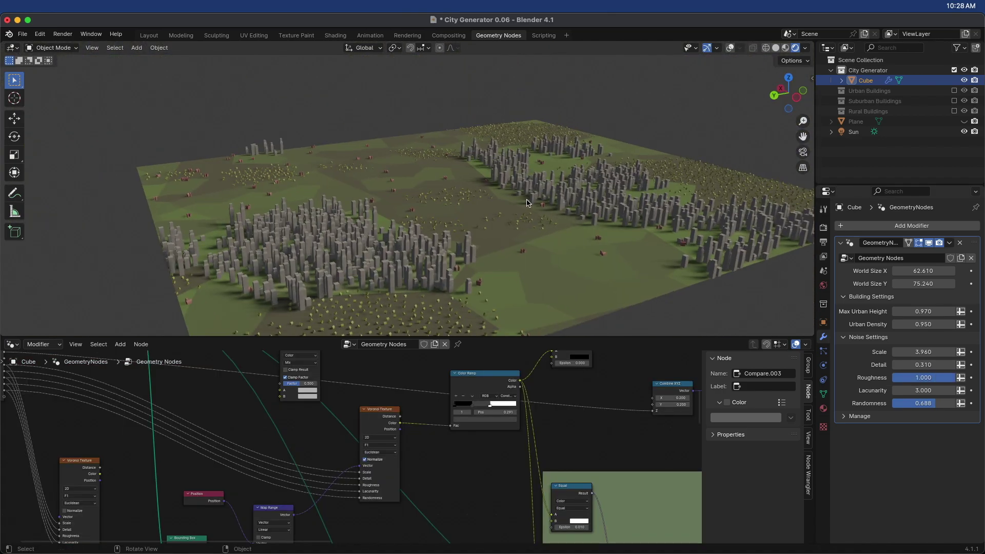
middle_click_drag(525, 204, 441, 257)
scroll(505, 180, "up", 8)
scroll(492, 187, "down", 8)
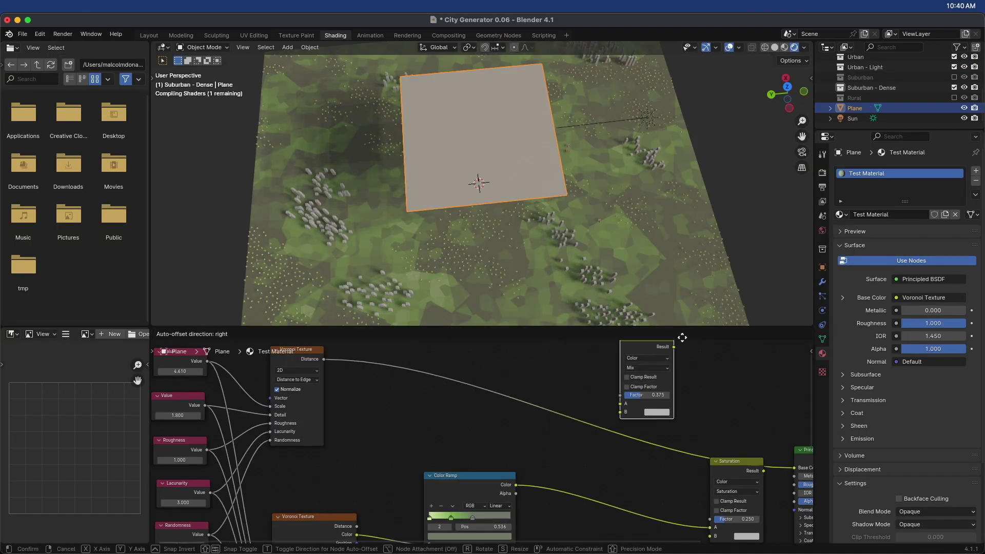
Examine the Voronoi cell pattern of the Test Material on the plane above the city
mouse_move(678, 334)
middle_mouse_down()
mouse_move(663, 448)
mouse_move(448, 412)
middle_mouse_up()
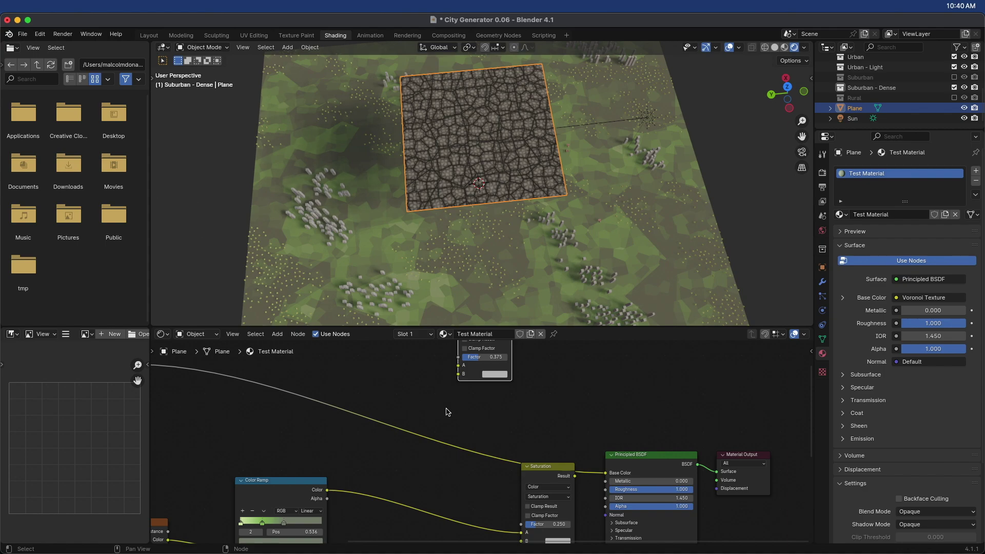
scroll(523, 240, "up", 6)
middle_click_drag(522, 240, 514, 277)
scroll(514, 277, "up", 3)
scroll(513, 273, "down", 8)
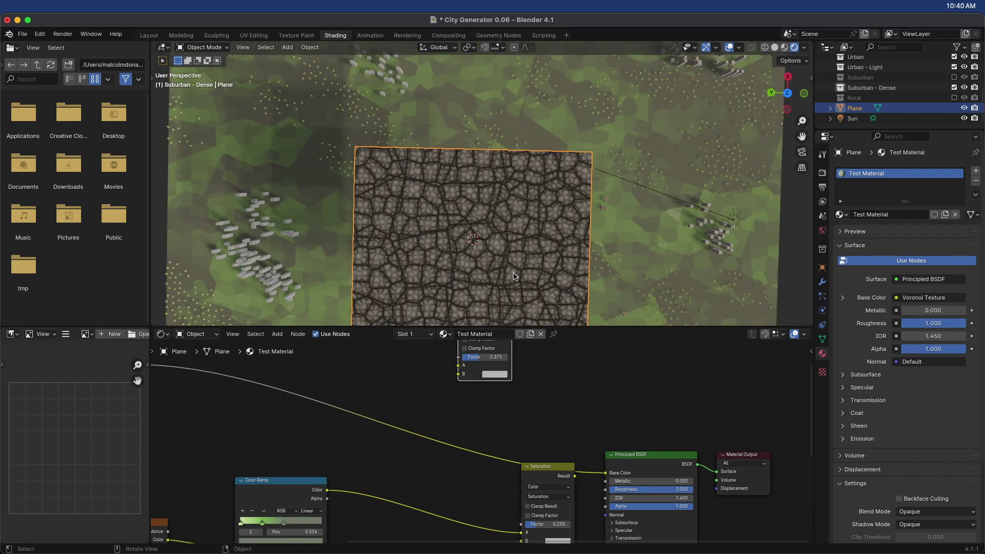
middle_click_drag(513, 273, 513, 257, "shift")
scroll(513, 257, "up", 7)
scroll(515, 257, "down", 5)
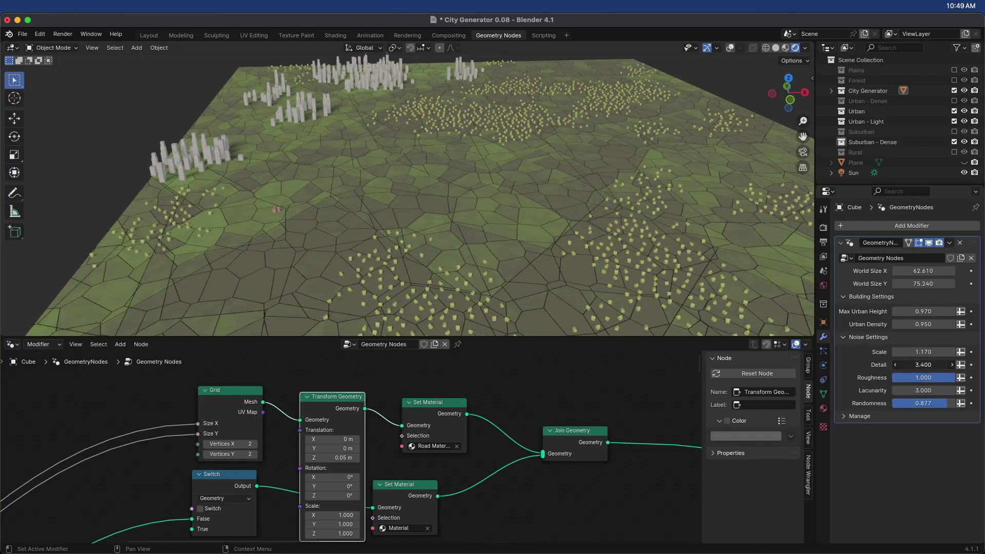
Increase the Detail value in the city generator's noise settings
left_click_drag(923, 365, 975, 365)
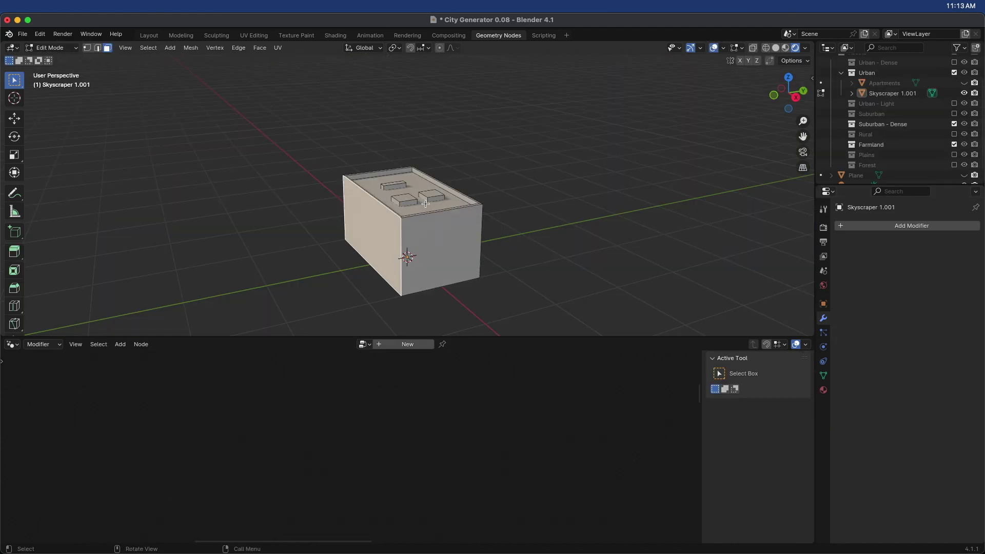
scroll(424, 205, "down", 2)
scroll(422, 208, "up", 5)
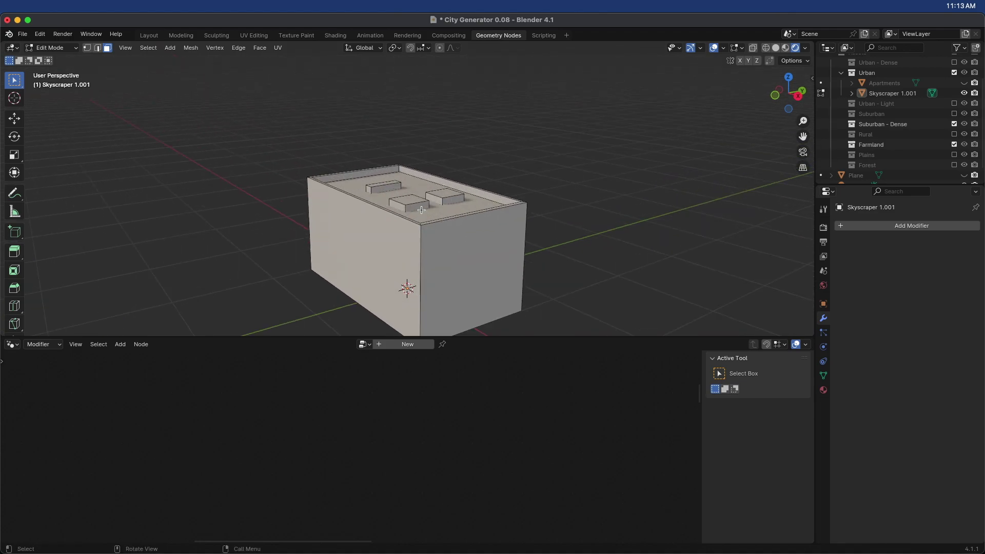
scroll(422, 210, "up", 2)
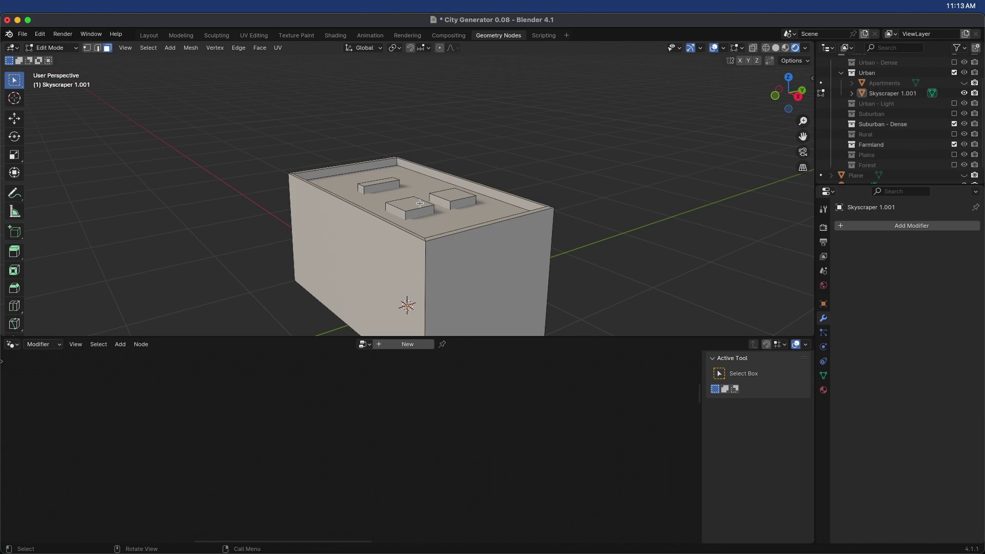
scroll(563, 198, "down", 2)
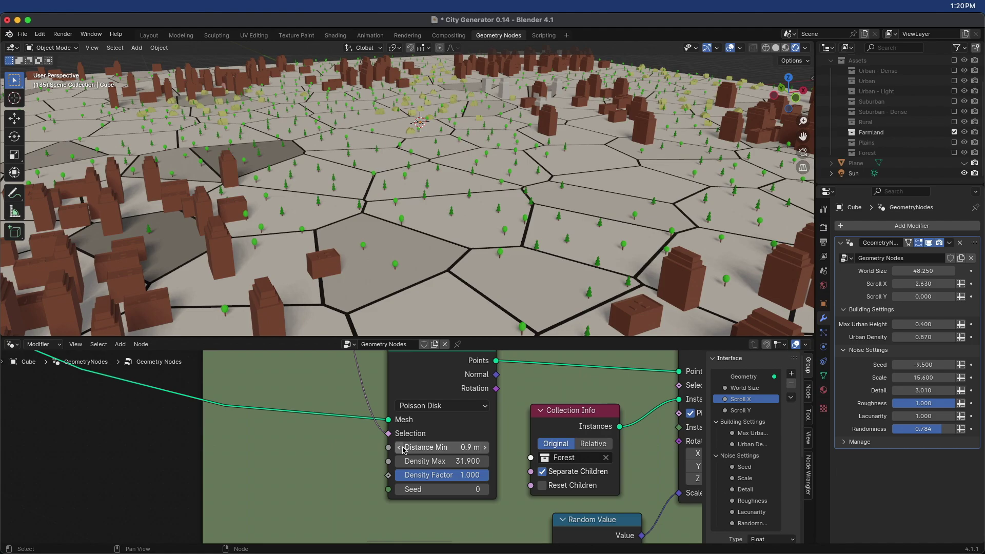
Reduce the Distance Min of the Poisson Disk point distribution that scatters the Forest collection
left_click(400, 447)
left_click(399, 447)
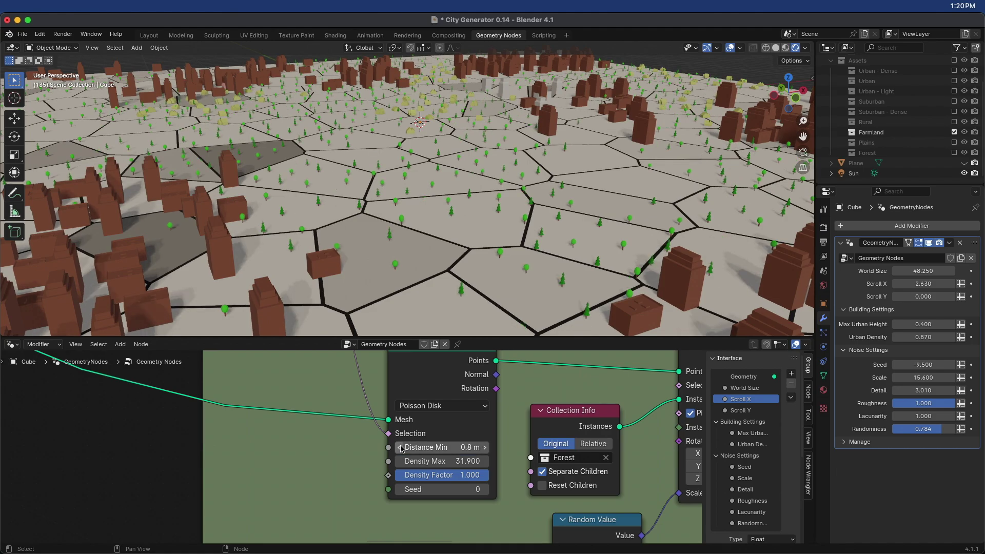
left_click(399, 447)
left_click(399, 448)
left_click(400, 447)
left_click(399, 448)
left_click(399, 447)
left_click(400, 447)
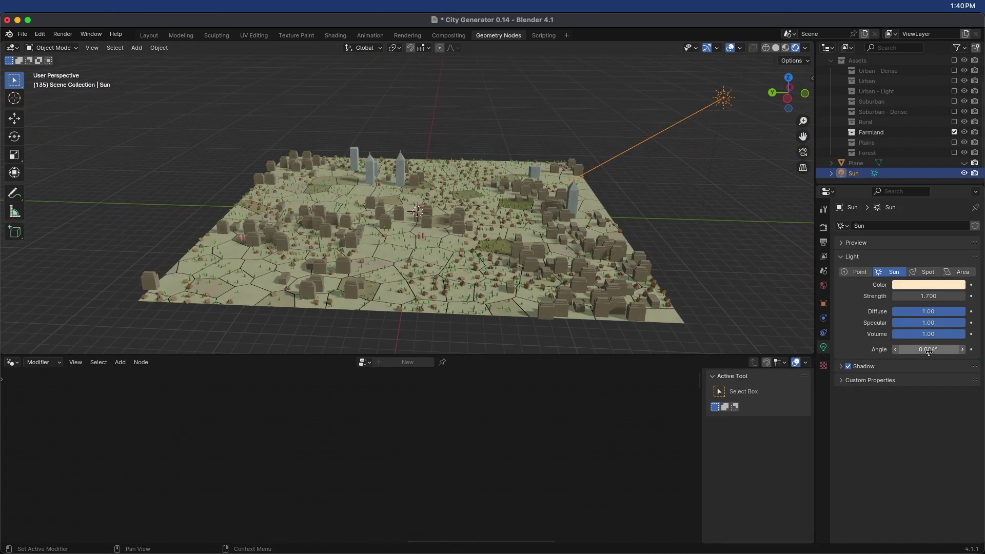
Adjust the Angle of the Sun light slightly
left_click_drag(930, 349, 931, 351)
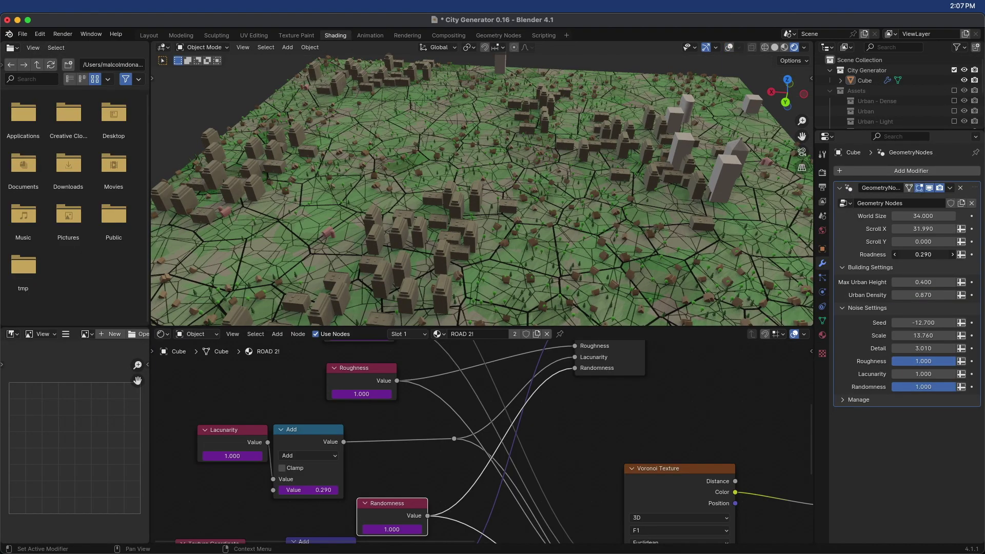
Set the city generator's Roadness to 0.350 and check the road pattern across the terrain
left_click_drag(923, 255, 929, 254)
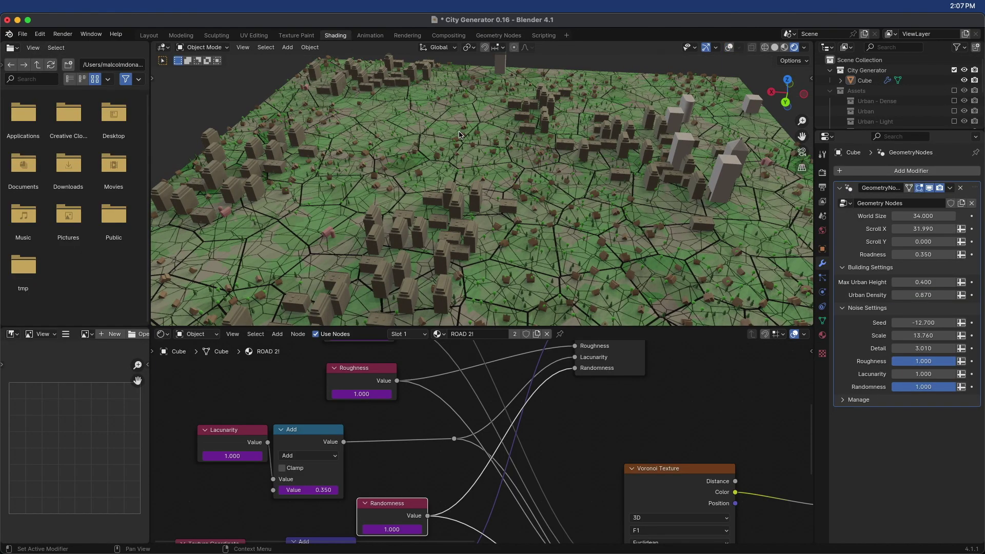
scroll(460, 138, "down", 4)
middle_click_drag(461, 138, 480, 186)
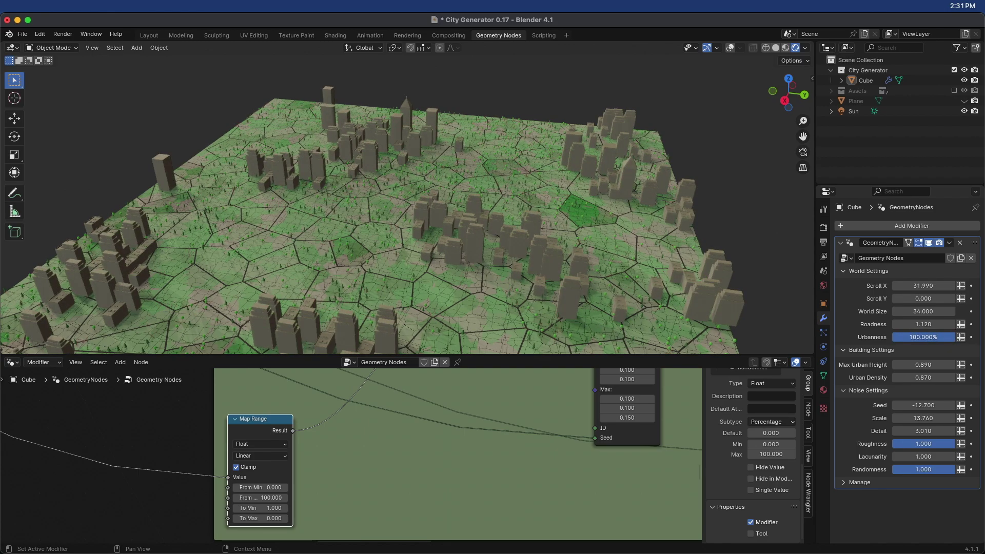
Try a lower Urbanness on the city generator, then set it to 100%
mouse_move(953, 337)
left_mouse_down()
mouse_move(892, 337)
mouse_move(942, 337)
left_mouse_up()
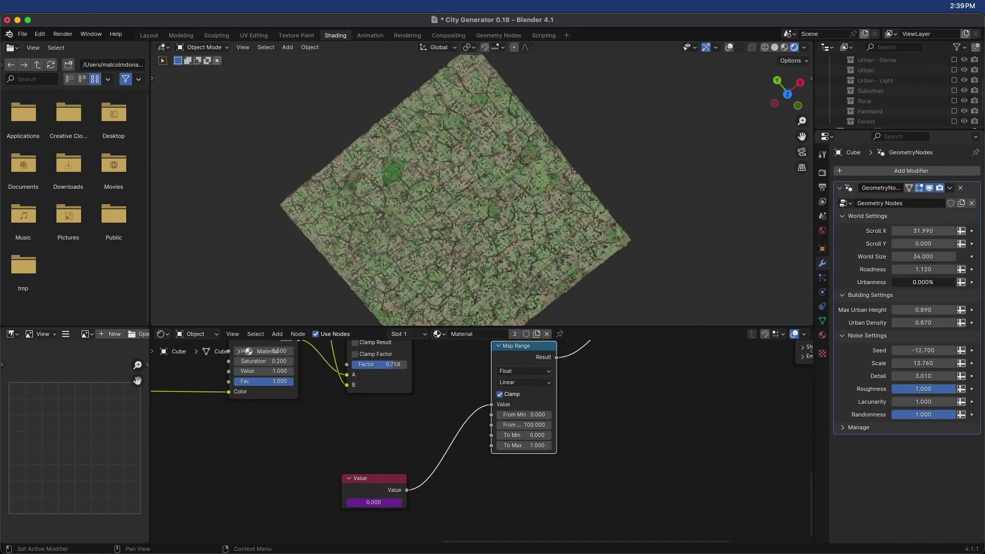
left_click_drag(893, 282, 955, 282)
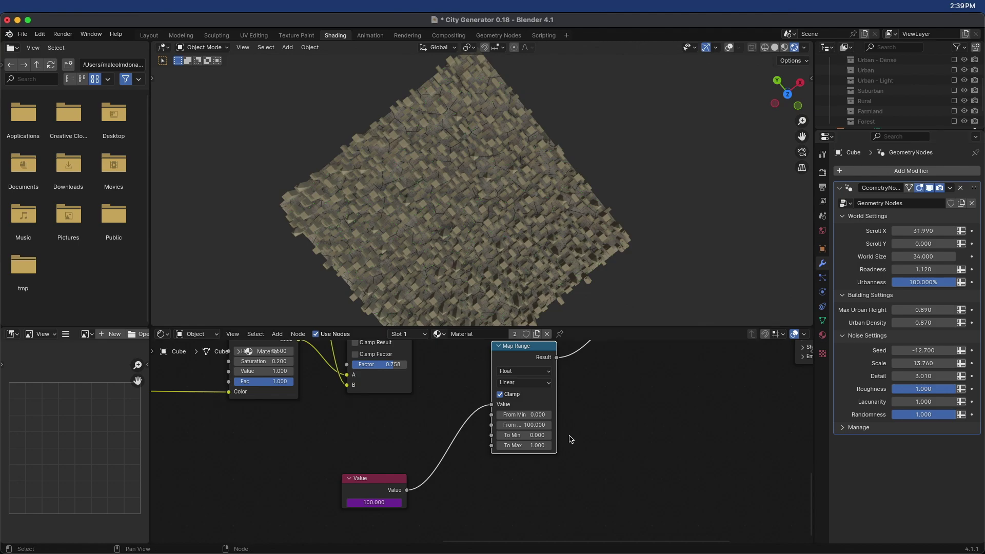
Set the To Max of the material's Map Range node to 0.500 and check the ground between the buildings
left_click(499, 446)
left_click(499, 445)
left_click(499, 446)
left_click(499, 446)
left_click(499, 446)
left_click(499, 446)
left_click(499, 445)
left_click(548, 445)
left_click(548, 445)
scroll(482, 267, "up", 4)
middle_click_drag(492, 262, 494, 215)
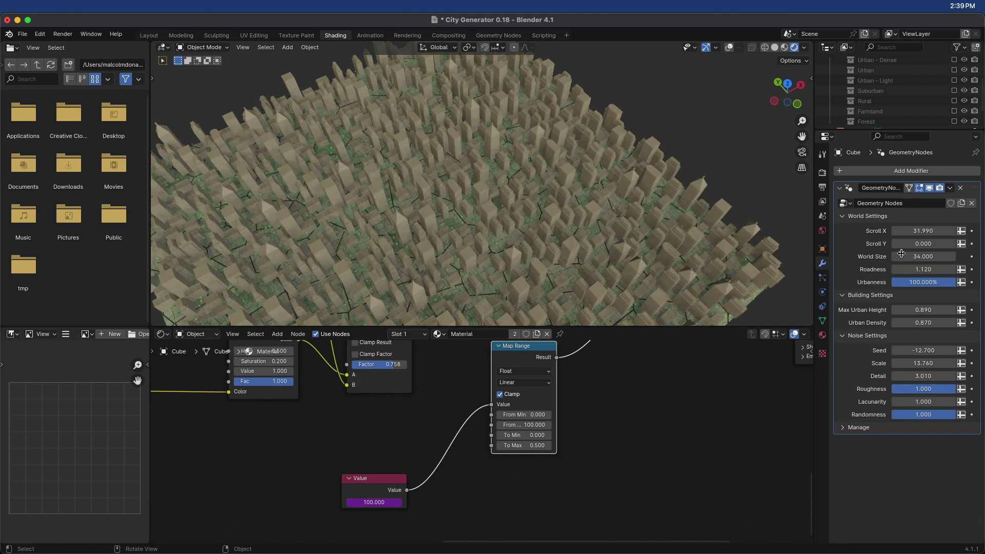
Lower the city generator's Urbanness to test the ground material with fewer buildings
left_click_drag(945, 281, 895, 283)
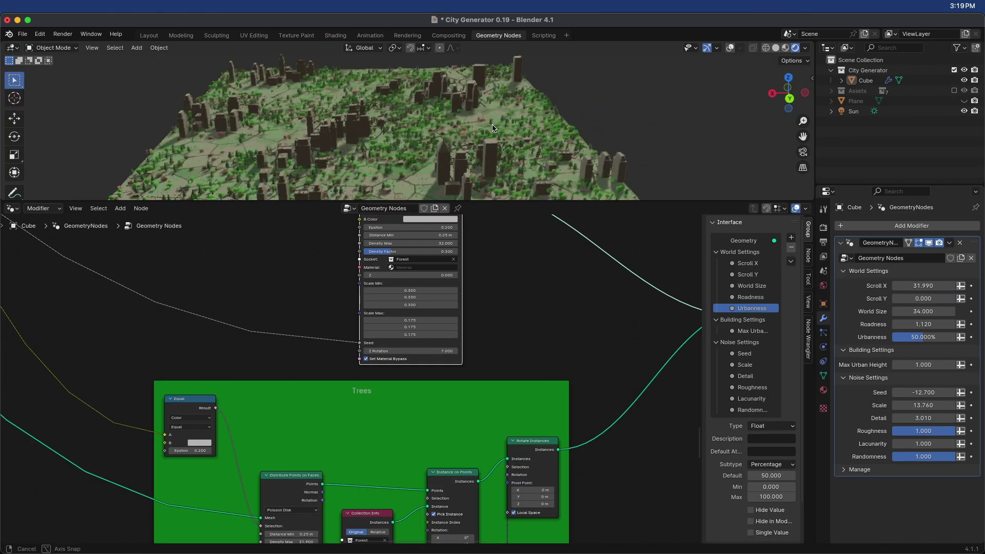
middle_click_drag(517, 287, 316, 307)
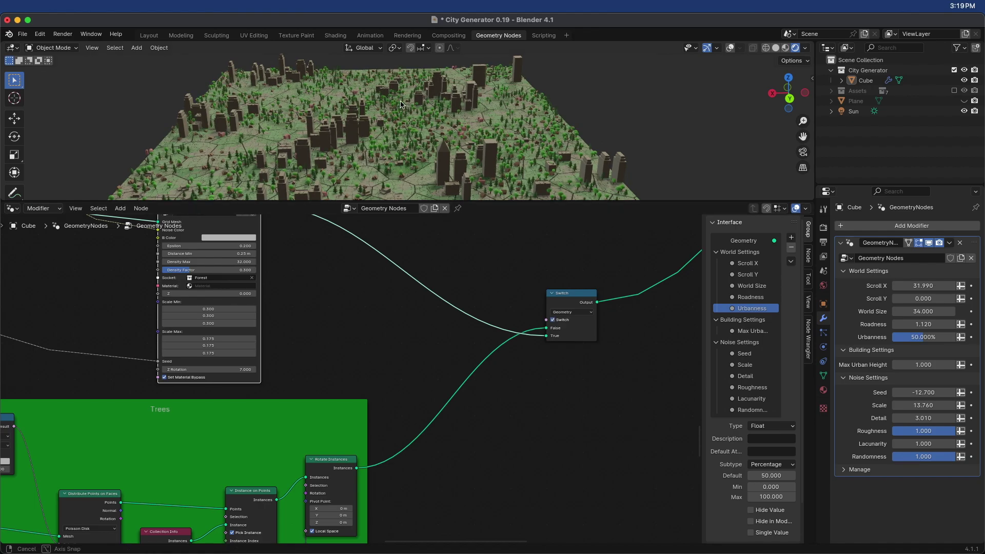
Examine the Trees node frame feeding the Switch node and the light instances scattered across the dark city
mouse_move(385, 105)
middle_mouse_down()
mouse_move(405, 101)
mouse_move(374, 101)
middle_mouse_up()
scroll(349, 359, "down", 3)
middle_click_drag(360, 338, 391, 271)
middle_click_drag(388, 343, 429, 286)
scroll(482, 292, "down", 1)
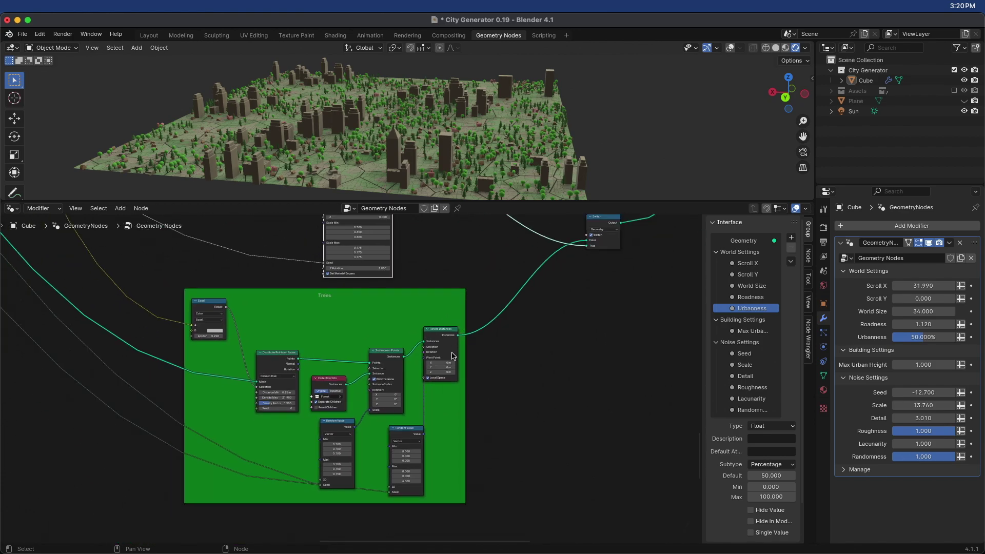
scroll(466, 426, "down", 1)
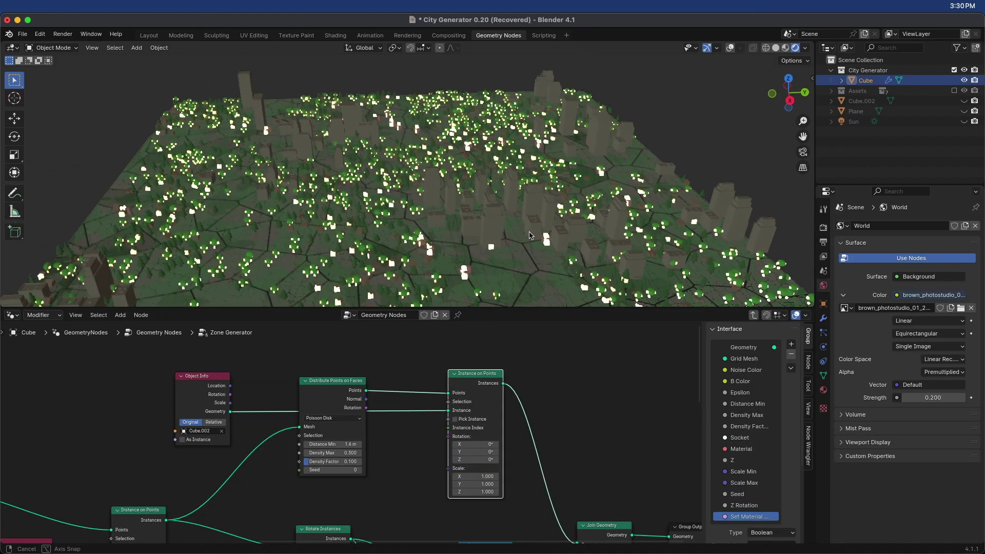
scroll(549, 245, "up", 6)
middle_click_drag(550, 245, 577, 239)
scroll(487, 239, "down", 8)
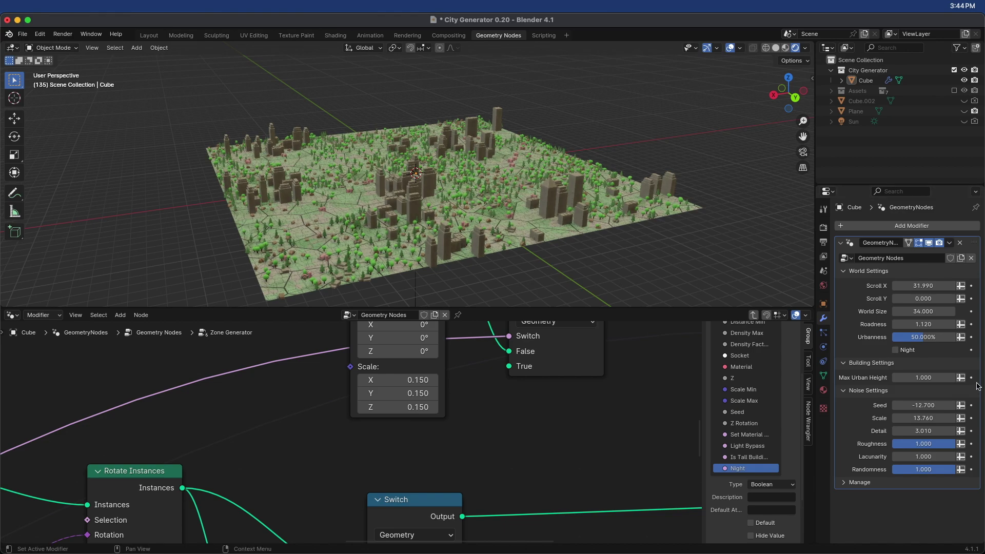
Switch the city generator's Night option on and back off to preview the building lights
left_click(895, 352)
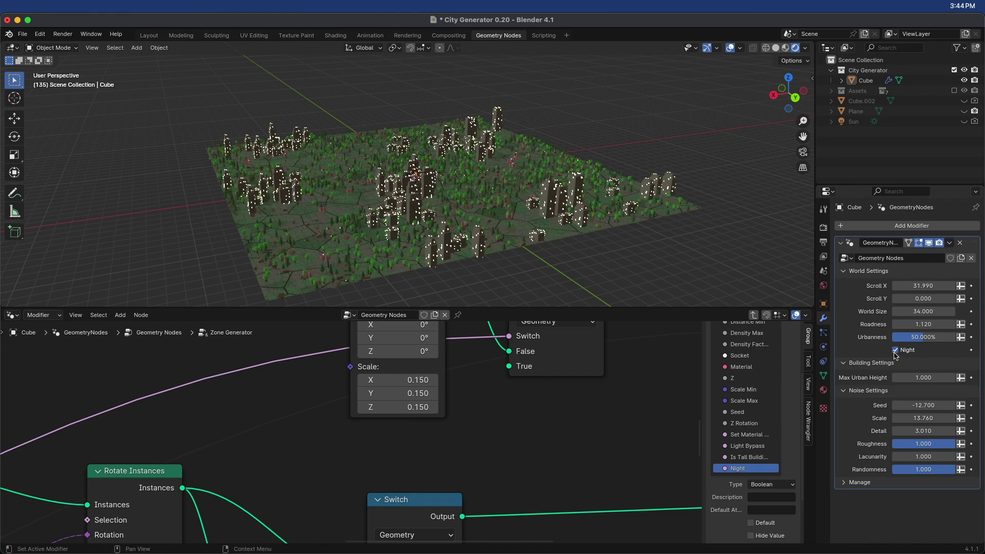
left_click(895, 351)
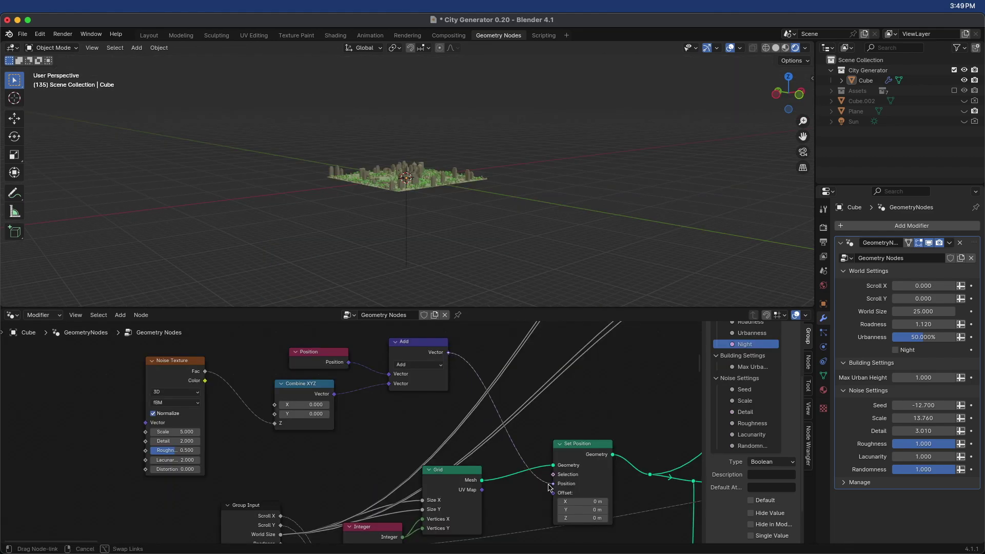
Inspect the city's buildings, trees and ground from a low, close viewpoint
left_click_drag(548, 484, 549, 484)
left_click_drag(426, 347, 426, 354)
scroll(424, 231, "up", 6)
middle_click_drag(424, 230, 478, 229)
scroll(480, 231, "up", 8)
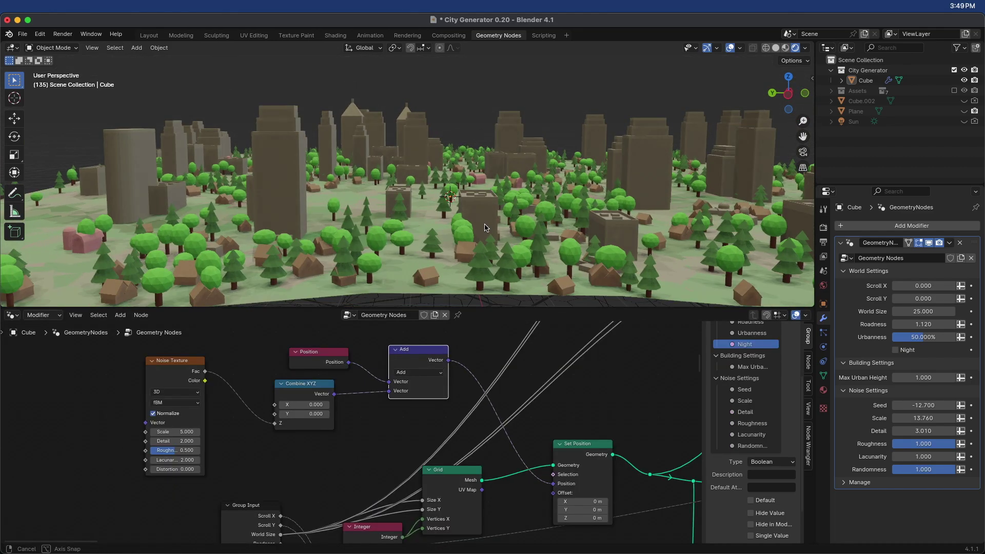
scroll(490, 224, "up", 4)
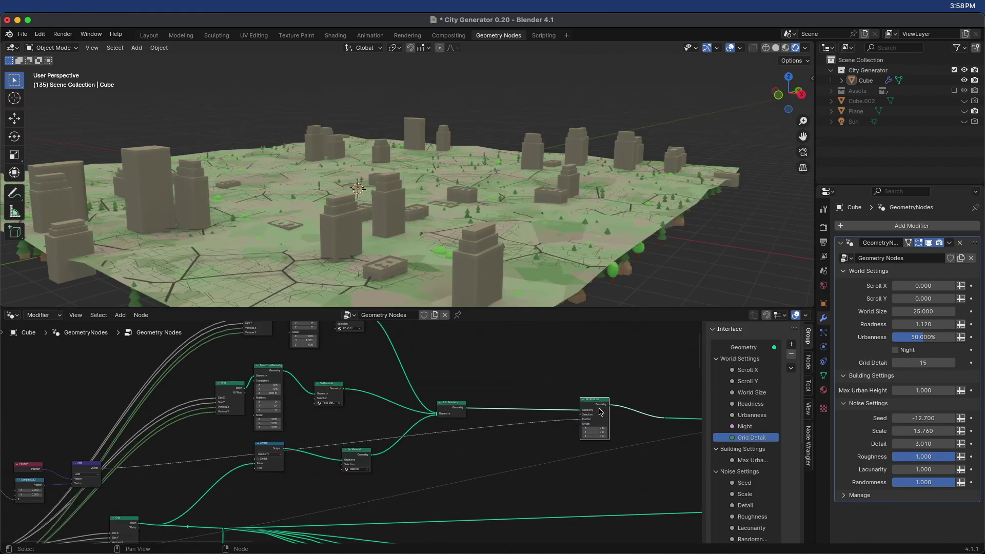
Bypass the Set Position node by linking the joined ground geometry directly to the downstream reroute
left_click_drag(610, 407, 665, 417)
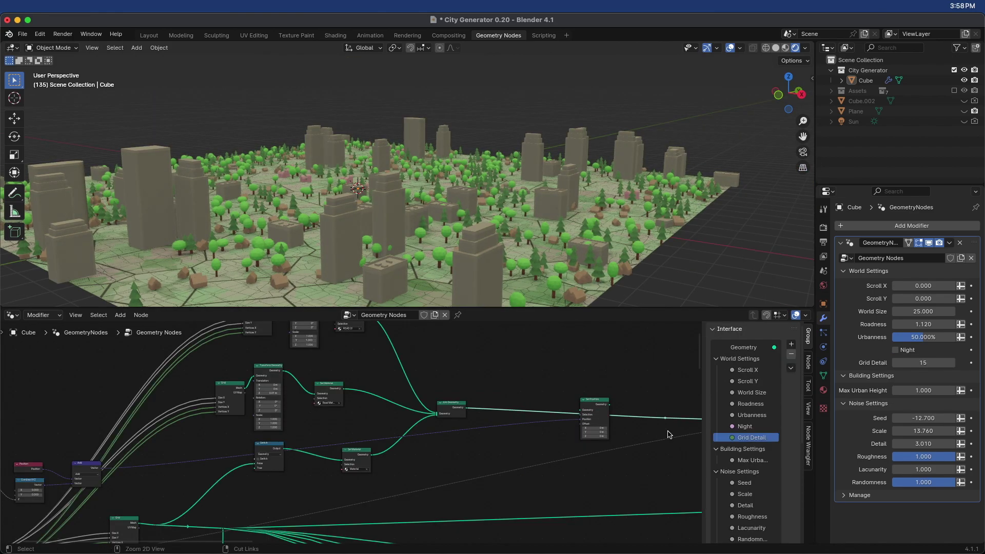
left_click(309, 471)
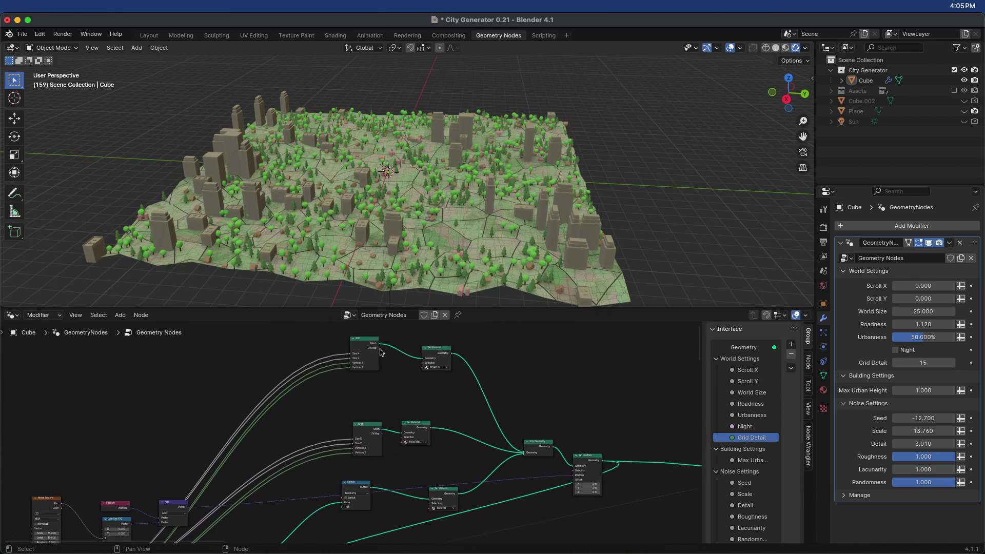
Examine the Noise Texture, Grid, Switch and Set Position nodes that shape the terrain, and the resulting uneven ground
middle_click_drag(396, 495, 469, 426)
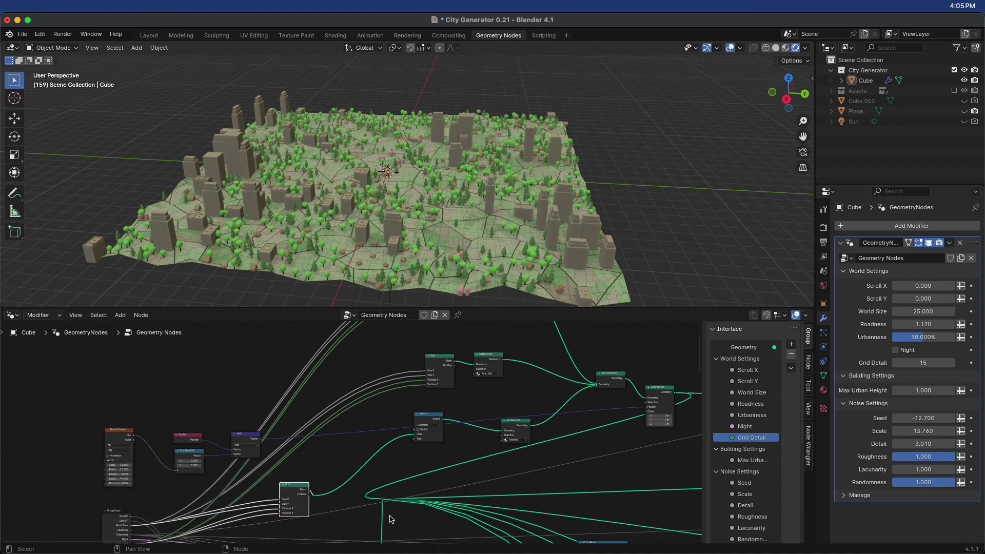
scroll(431, 232, "up", 4)
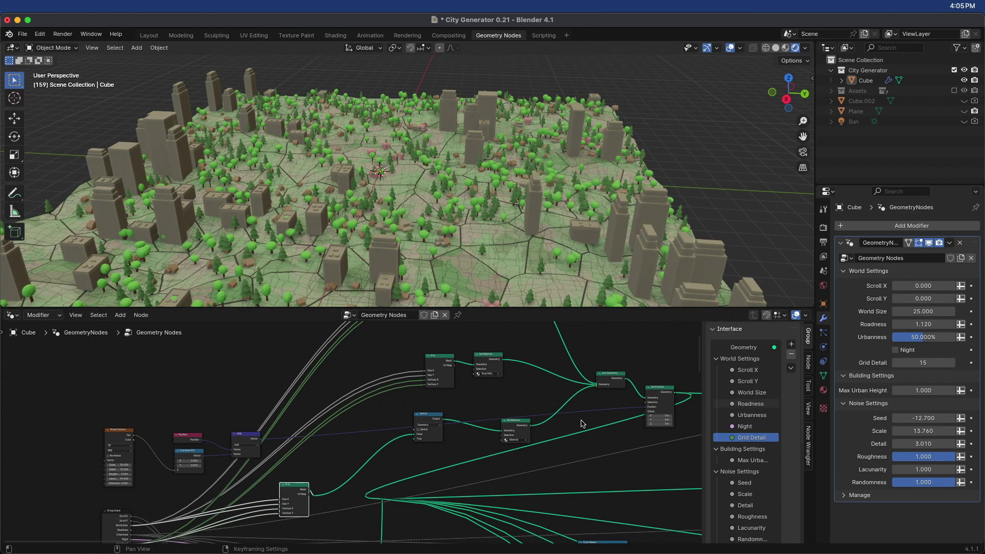
scroll(126, 465, "down", 4)
scroll(126, 466, "left", 10)
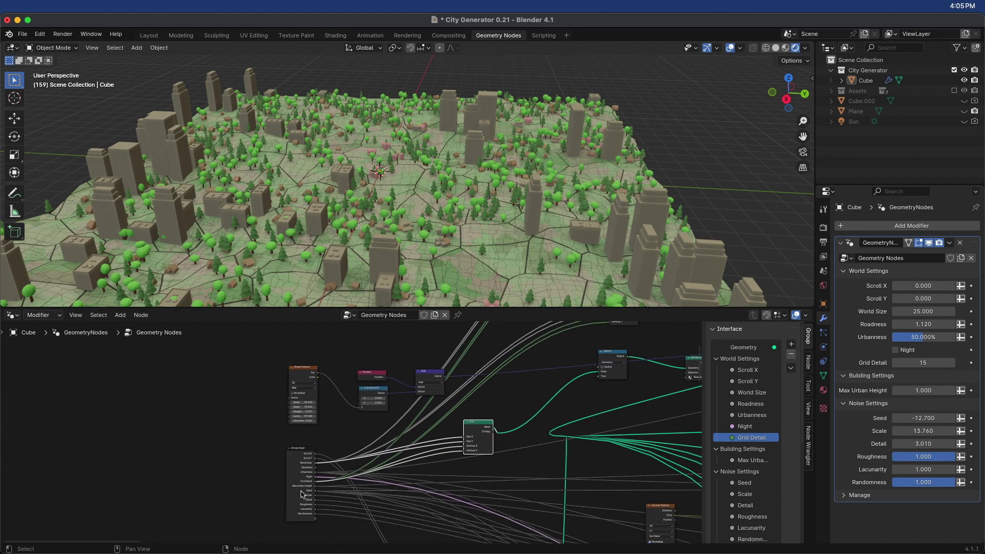
scroll(325, 375, "up", 3)
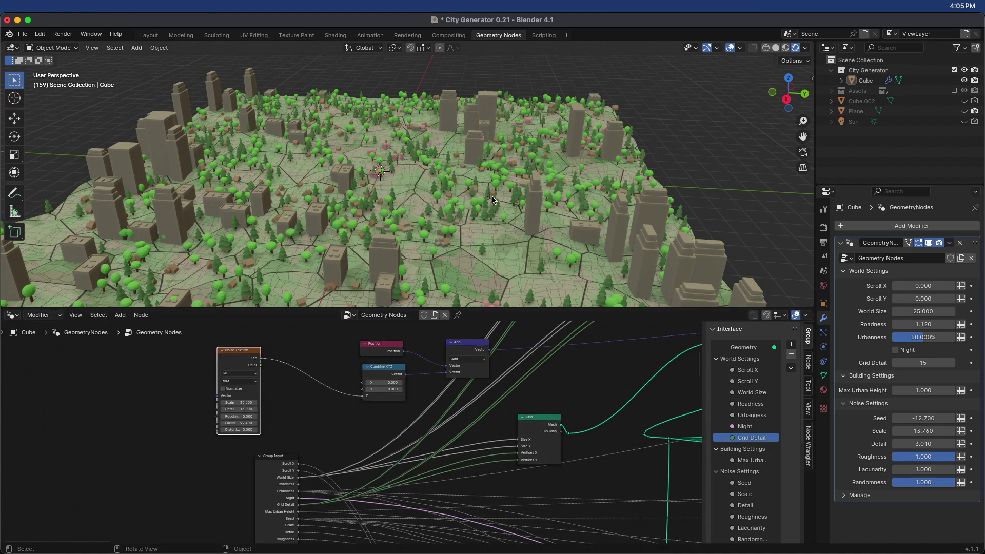
middle_click_drag(492, 200, 446, 245)
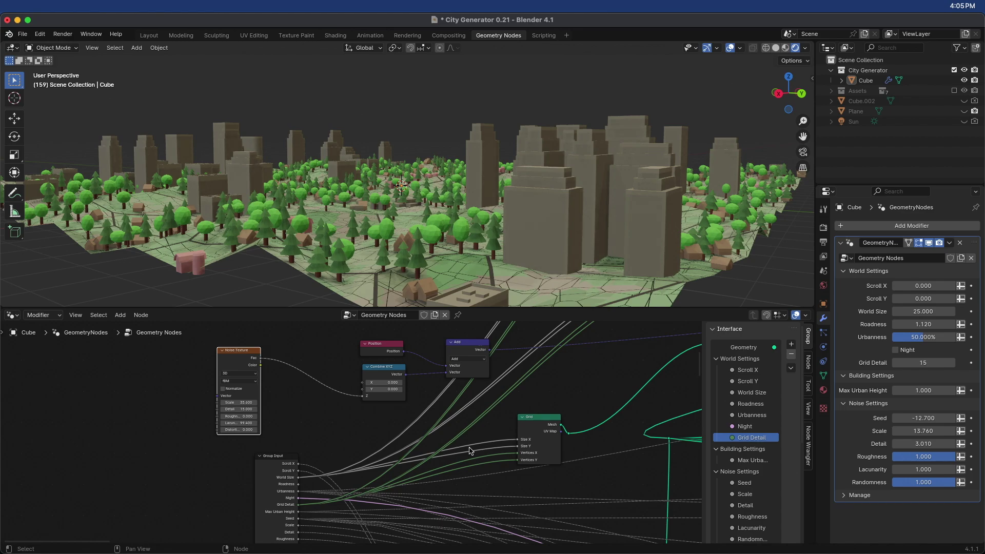
middle_click_drag(619, 433, 498, 477)
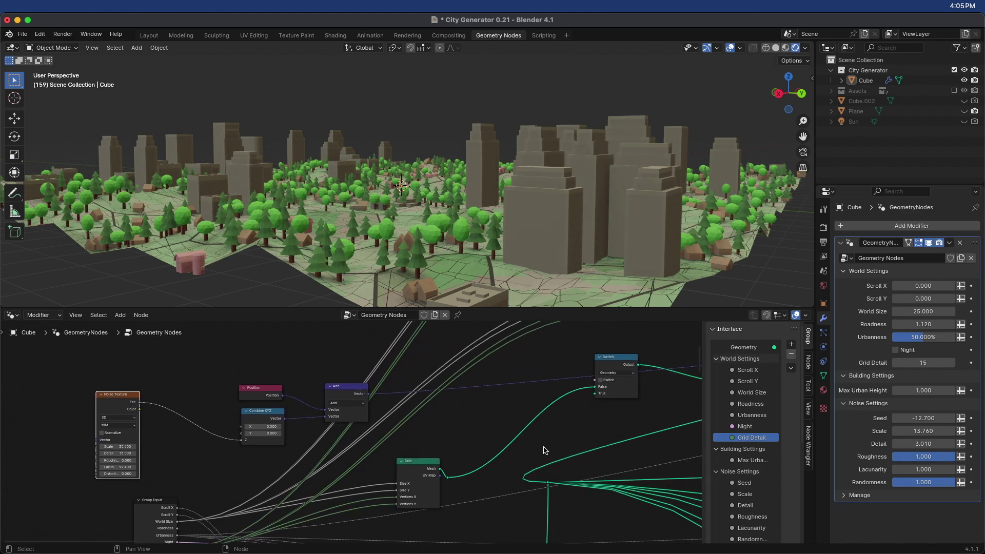
left_click_drag(449, 486, 440, 468)
Toggle the Switch node's Switch option to compare its two ground geometries in the city
left_click(601, 379)
left_click(601, 380)
left_click(601, 380)
middle_click_drag(572, 230, 600, 340)
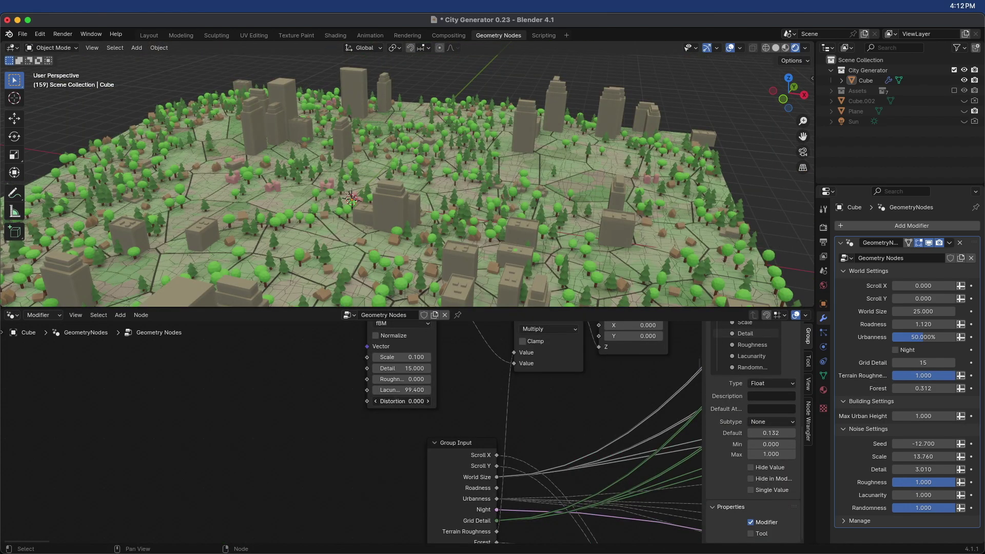
Raise the terrain Noise Texture's Distortion and adjust the city generator's Terrain Roughness
left_click_drag(414, 401, 603, 401)
middle_click_drag(416, 208, 446, 221)
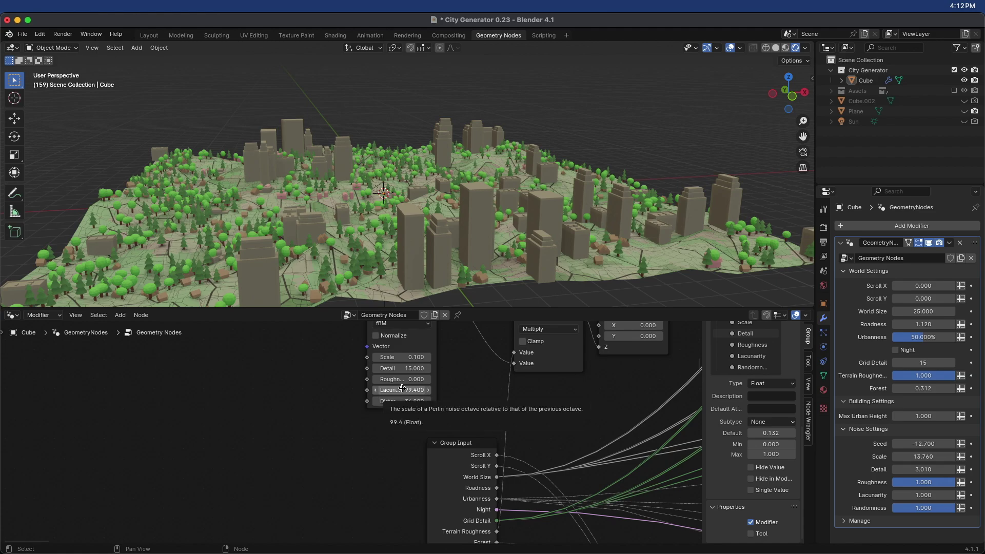
left_click_drag(925, 376, 923, 375)
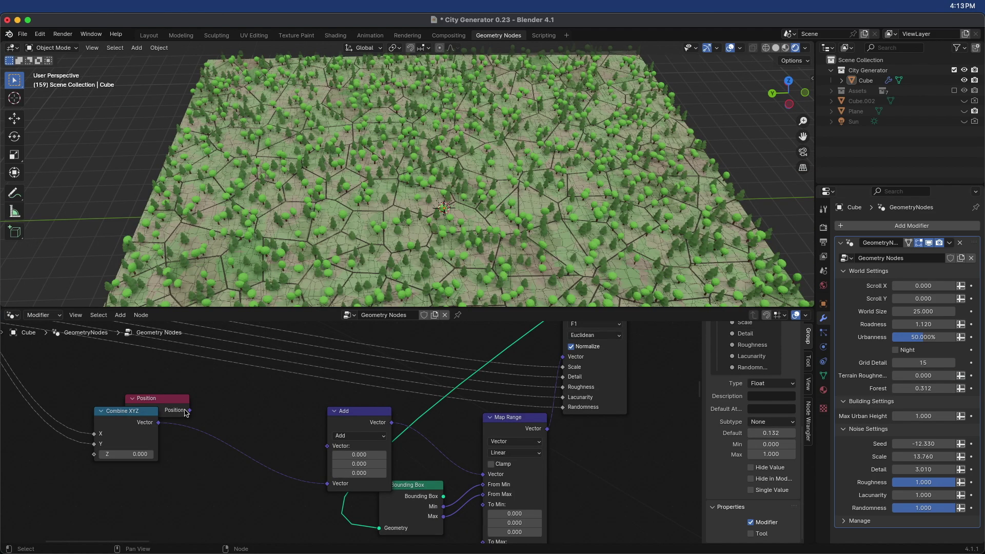
Test the city generator's Scroll X and inspect the generated layout from another angle
left_click_drag(190, 409, 242, 416)
left_click_drag(338, 449, 329, 446)
left_click_drag(186, 398, 276, 403)
mouse_move(923, 286)
left_mouse_down()
mouse_move(944, 285)
mouse_move(911, 286)
mouse_move(920, 286)
left_mouse_up()
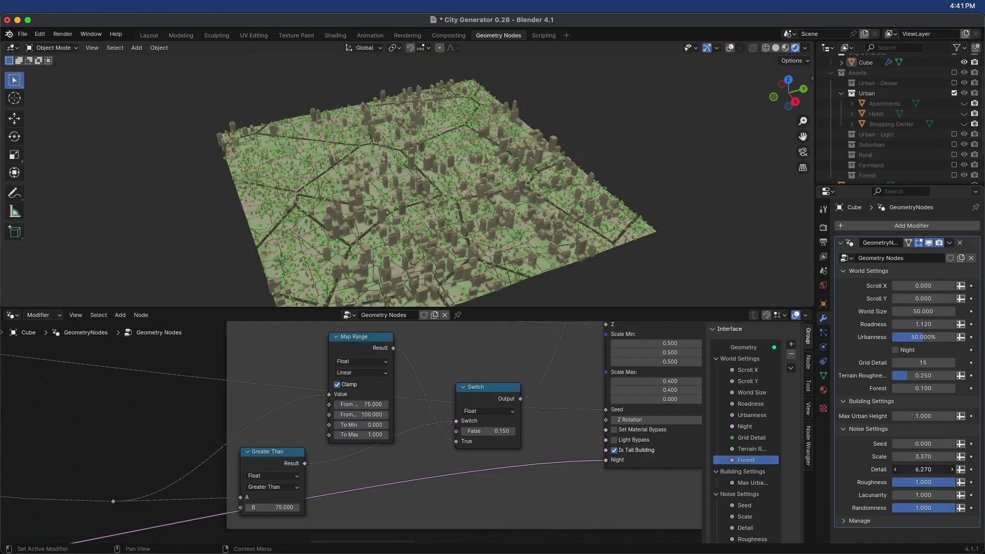
scroll(478, 156, "up", 3)
middle_click_drag(478, 157, 356, 161)
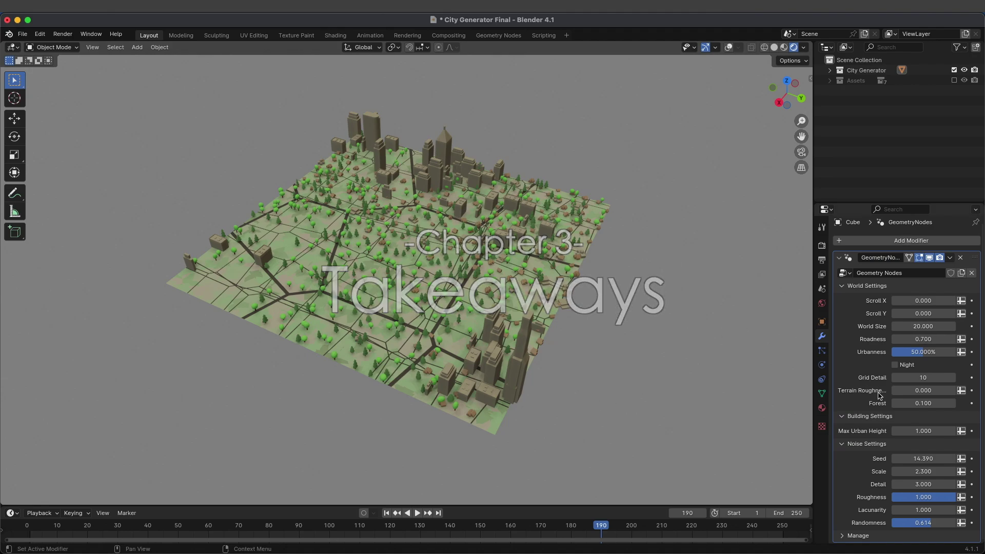
Set the city generator's World Size to 15
left_click(926, 327)
type("15")
key("Return")
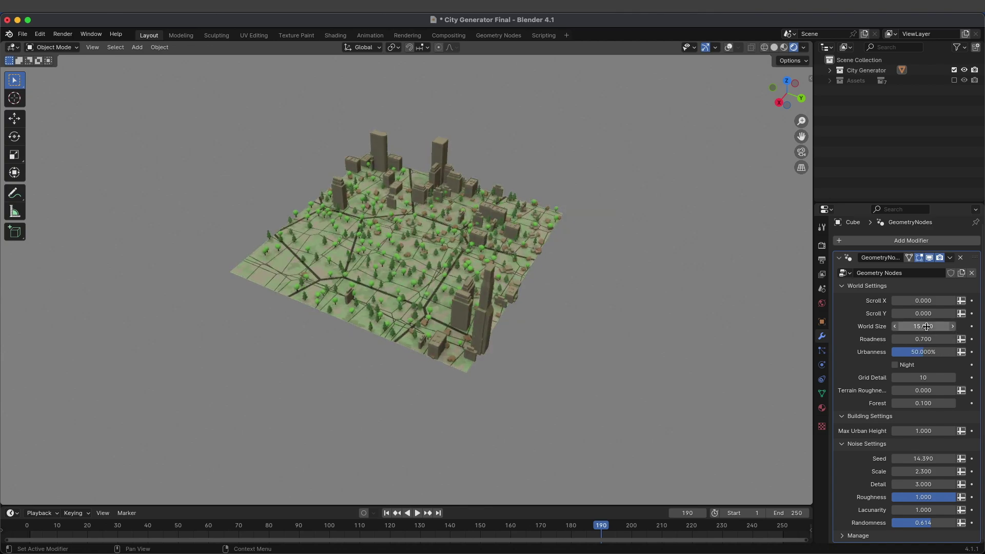
Set the World Size to 55 and look over the whole enlarged city
left_click(927, 327)
type("55")
key("Return")
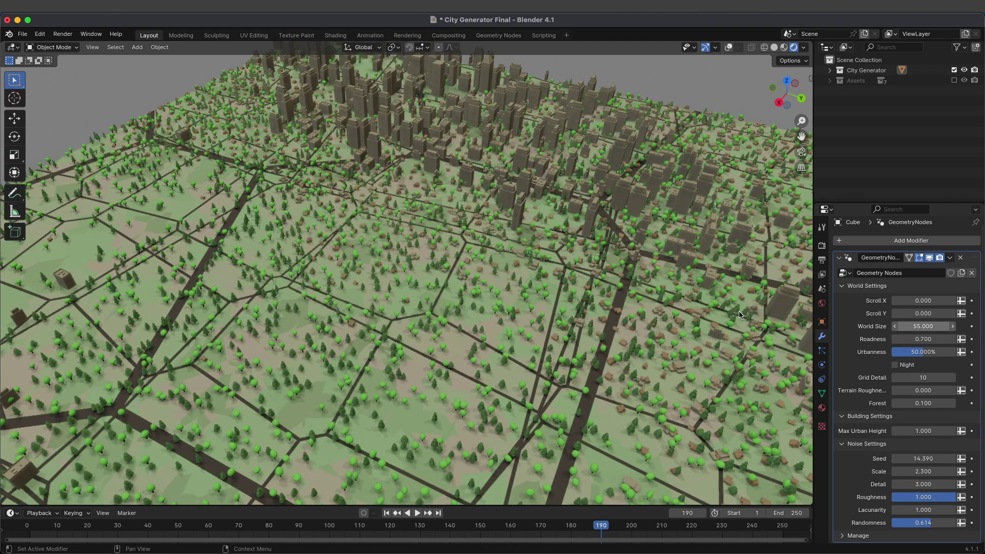
scroll(706, 319, "down", 3)
scroll(607, 349, "down", 2)
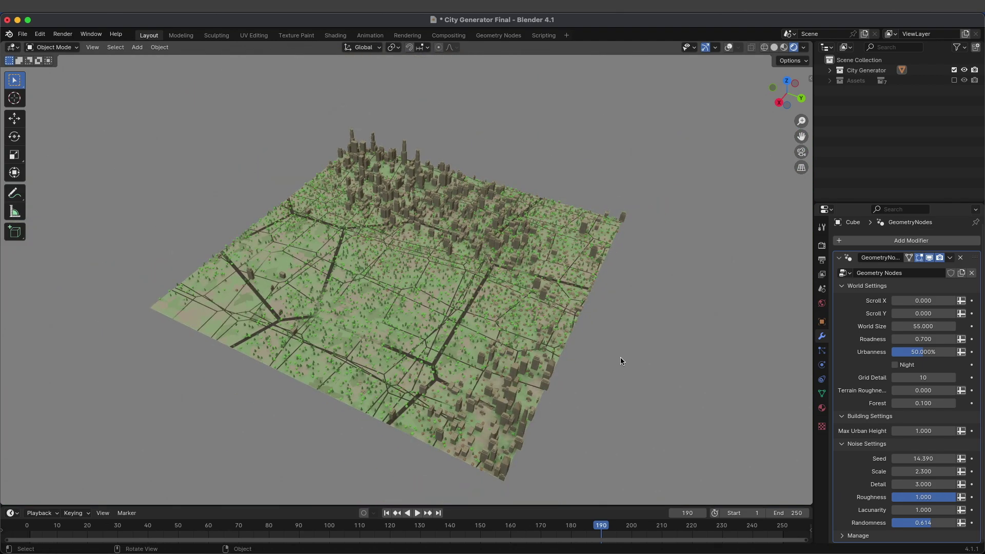
Set the World Size to 20 and frame the city more closely
left_click(920, 327)
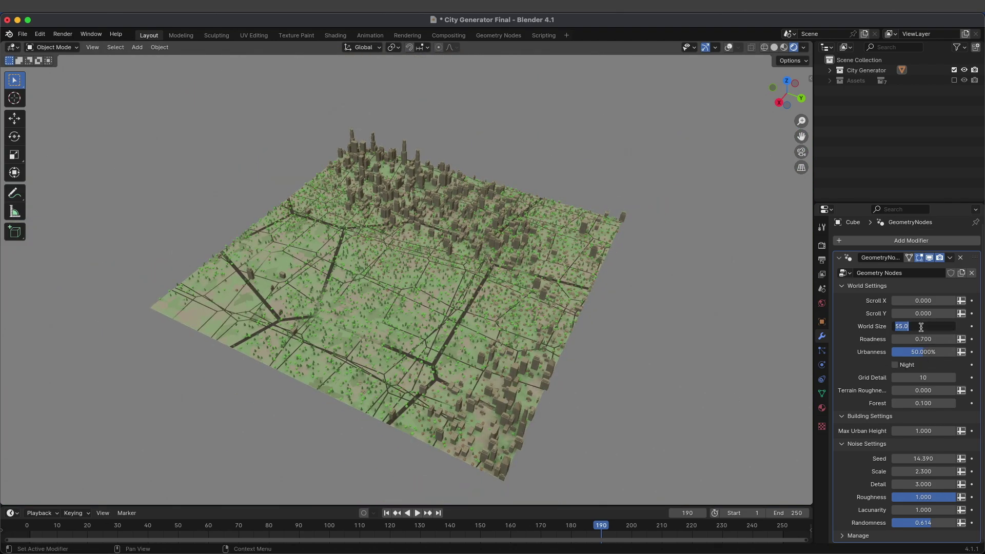
type("20")
key("Return")
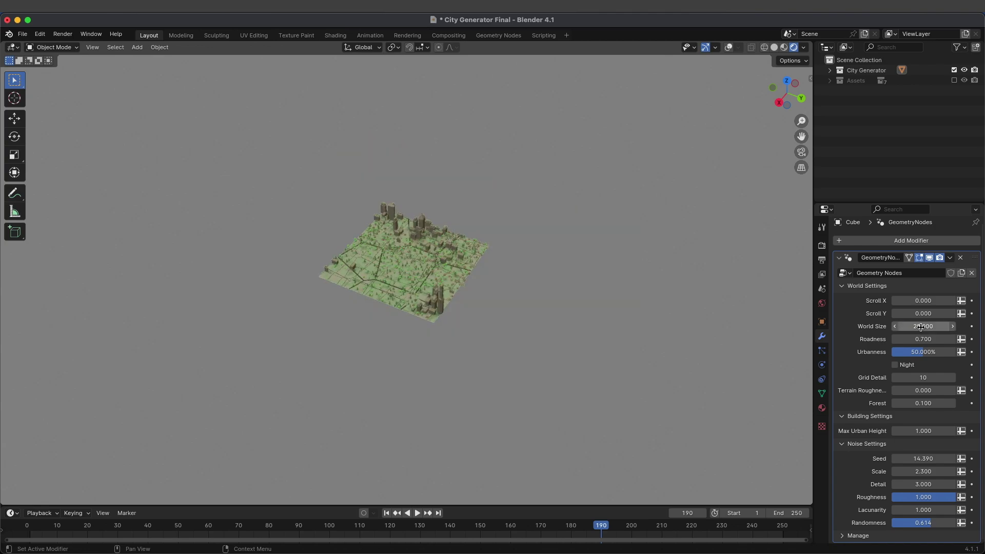
scroll(532, 355, "up", 4)
scroll(543, 353, "up", 3)
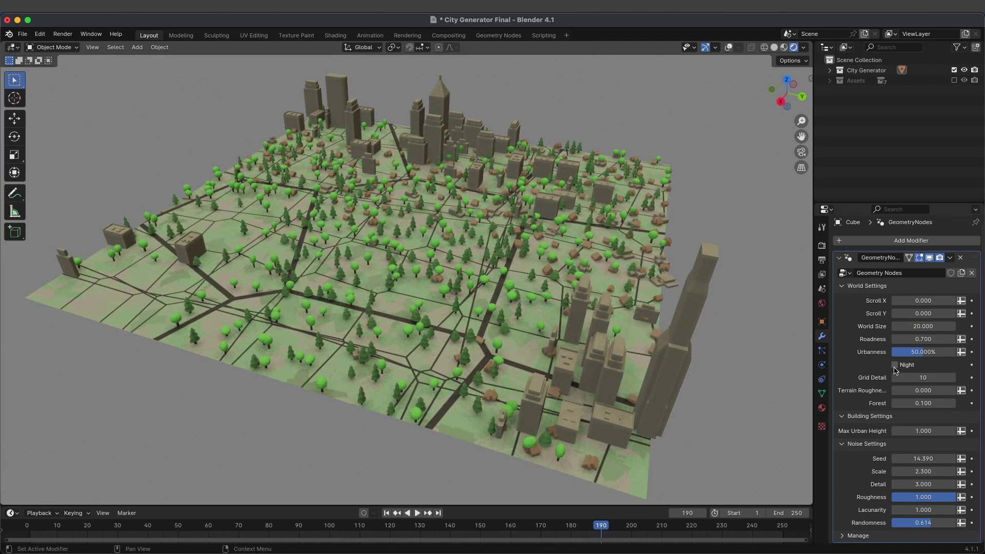
Try higher Roadness values on the road network, and reset Roadness to 0.700
double_click(933, 339)
type("3.2")
key("Return")
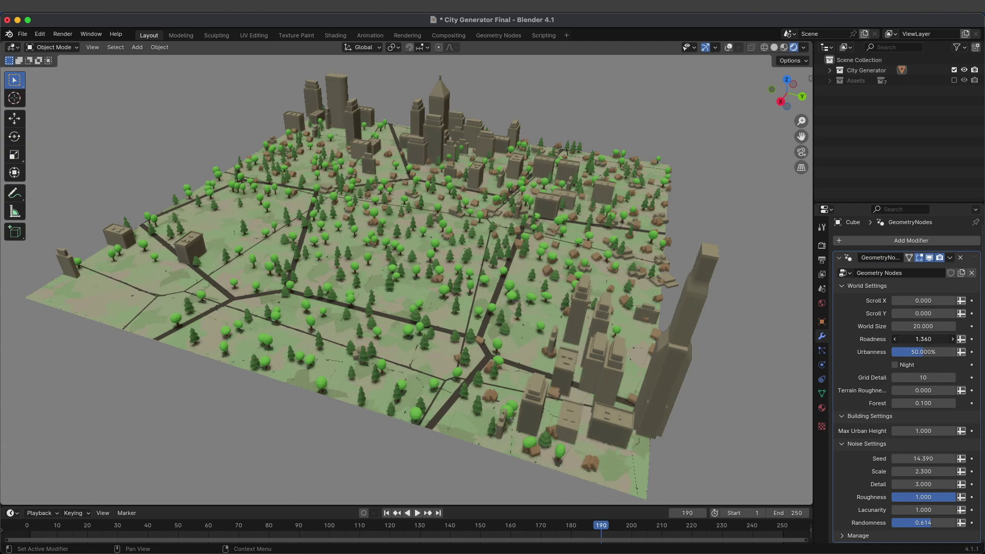
mouse_move(924, 339)
left_mouse_down()
mouse_move(910, 339)
mouse_move(918, 339)
left_mouse_up()
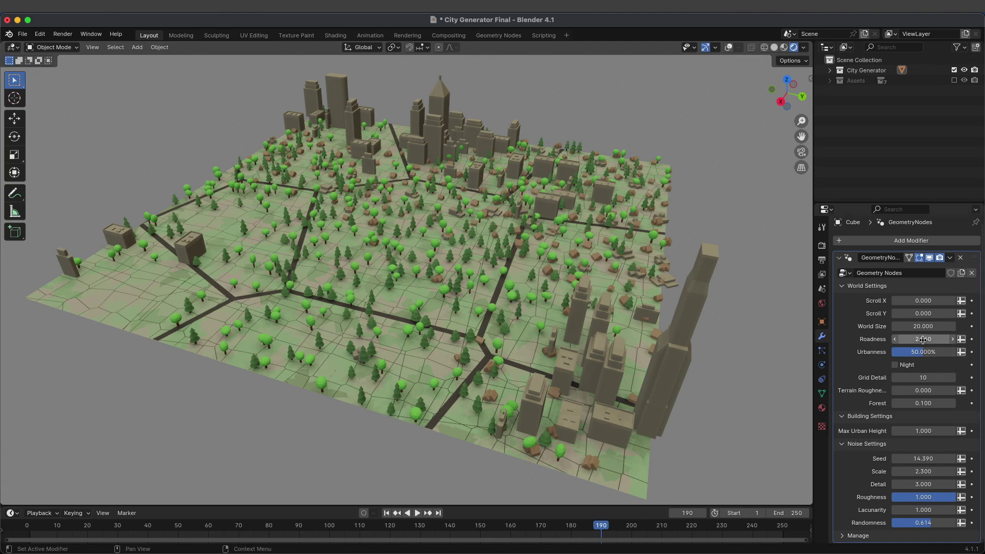
key("BackSpace")
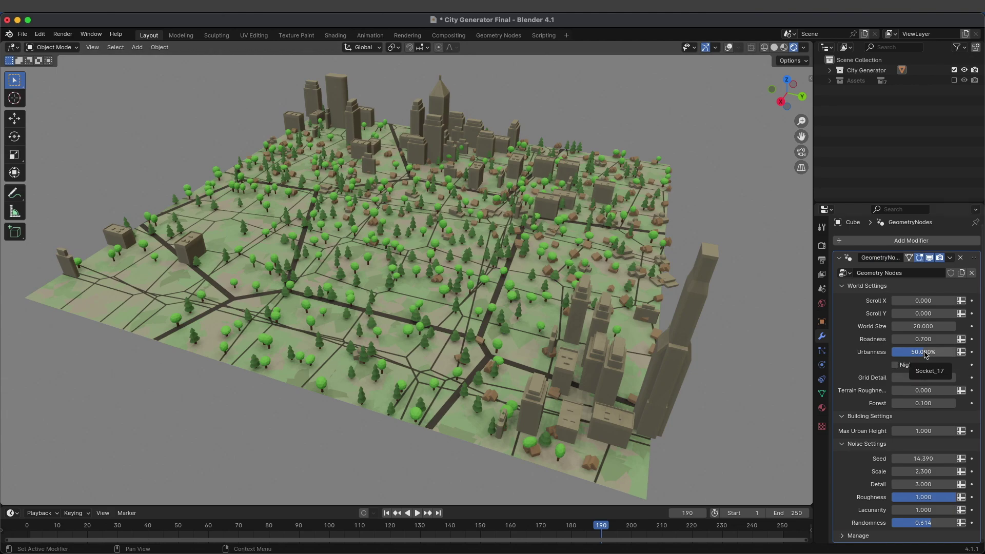
Test the Urbanness extremes by setting it to 100% and to 0%
left_click_drag(924, 354, 955, 353)
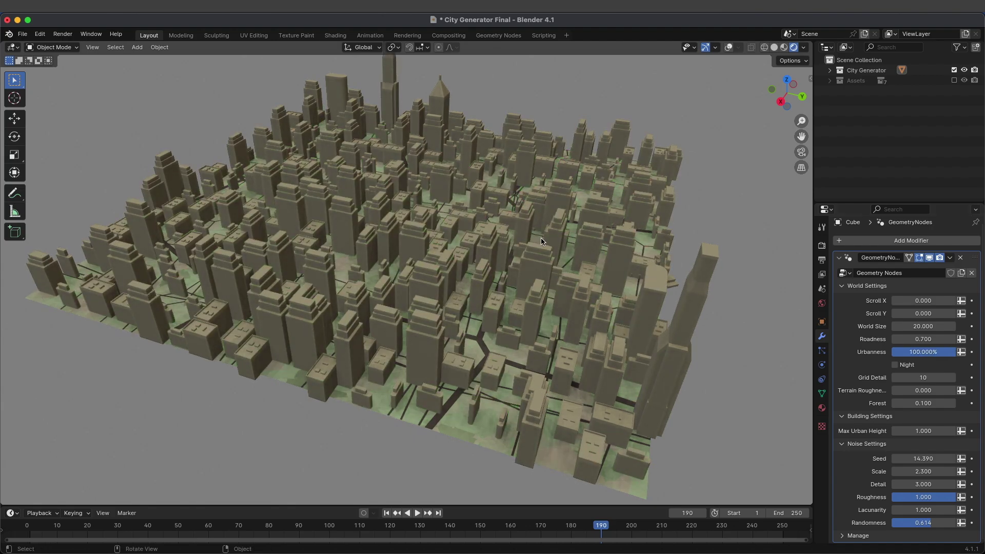
middle_click_drag(547, 268, 617, 252)
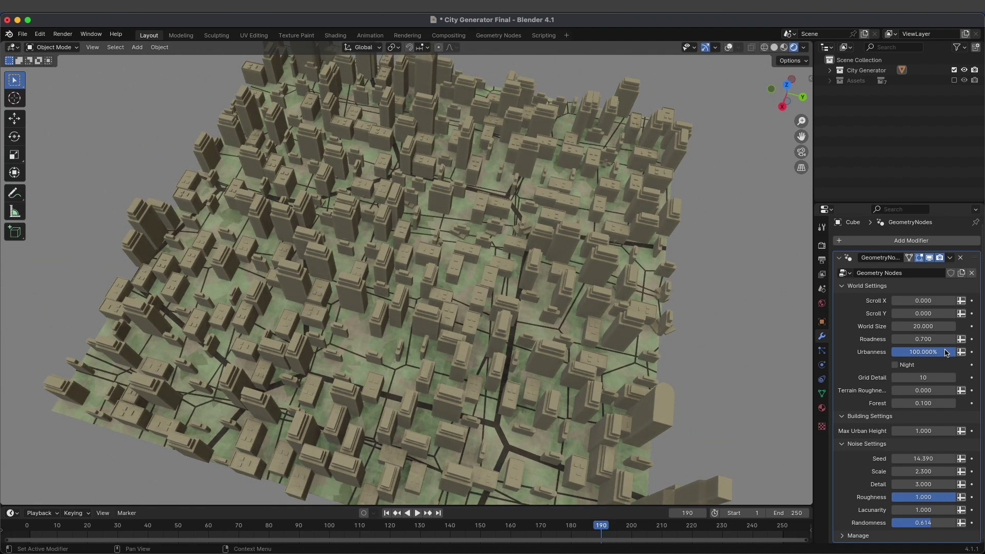
left_click_drag(924, 352, 468, 312)
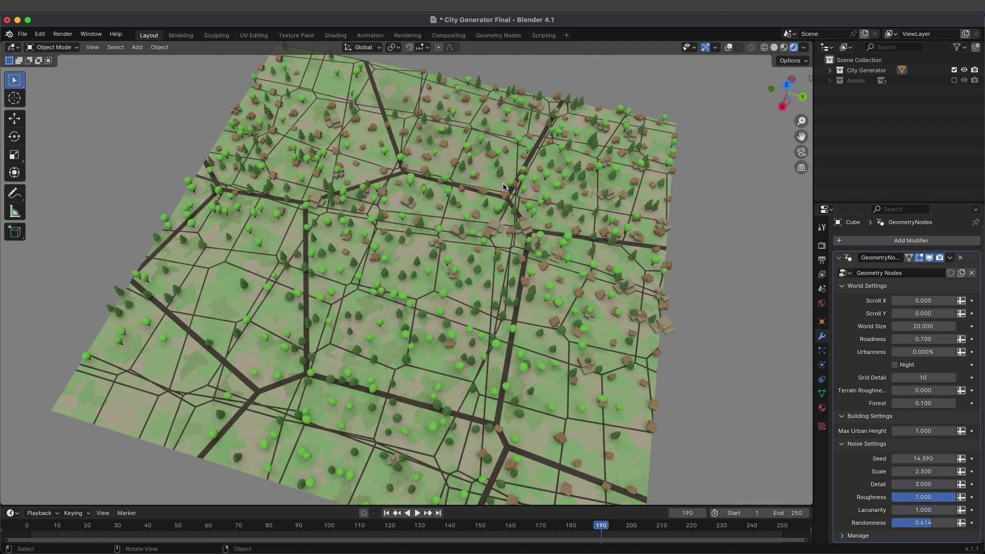
Set the Urbanness to about 71.26% with the whole city in view
left_click_drag(938, 352, 969, 353, "ctrl")
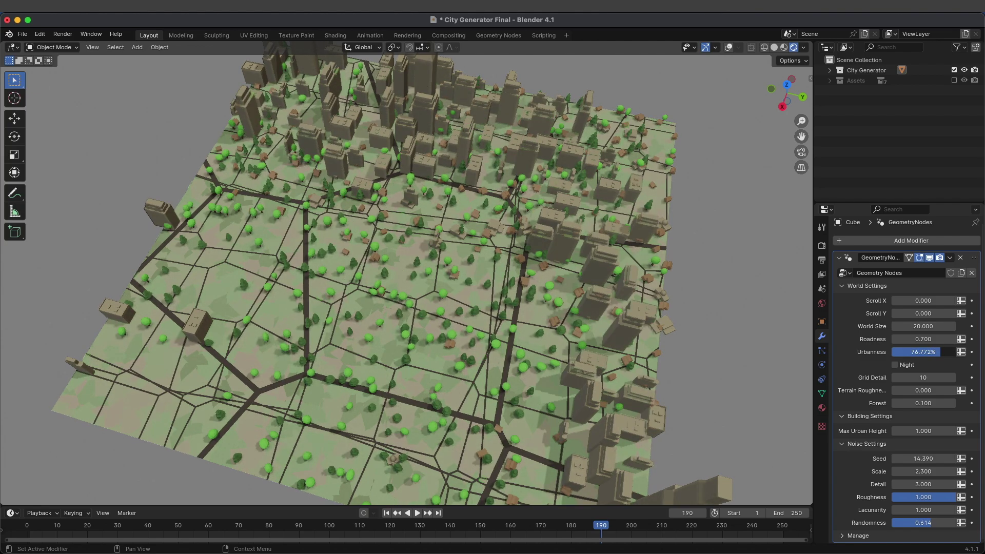
scroll(457, 222, "down", 3)
middle_click_drag(460, 222, 443, 206)
left_click_drag(930, 351, 934, 352)
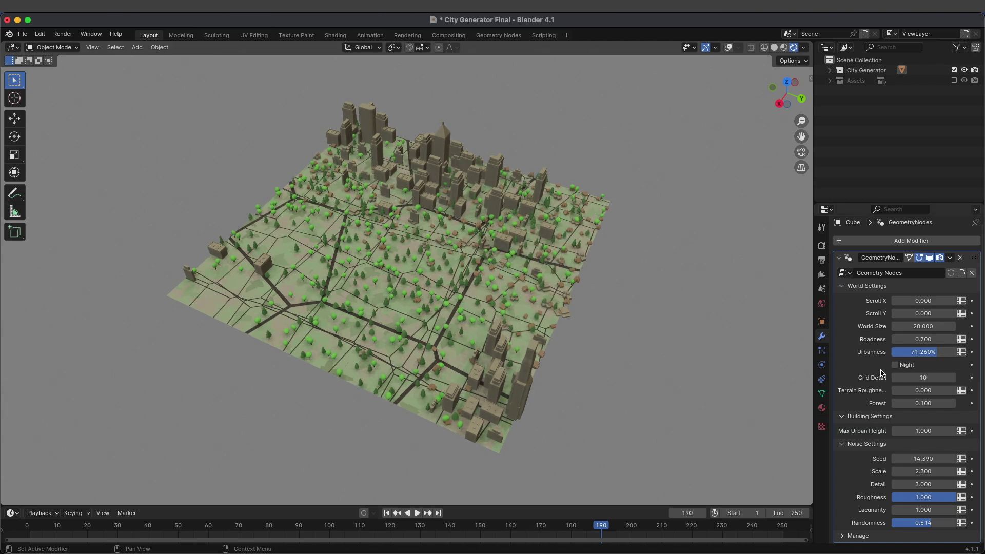
Enable the Night option, inspect the building lights around the dark city, and disable it again
left_click(895, 365)
middle_click_drag(462, 288, 459, 299)
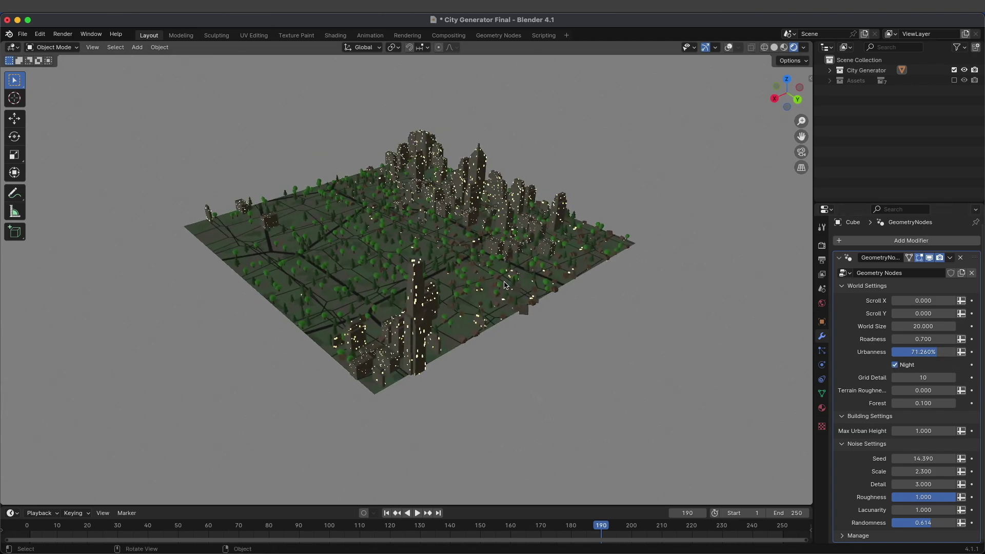
scroll(459, 298, "up", 5)
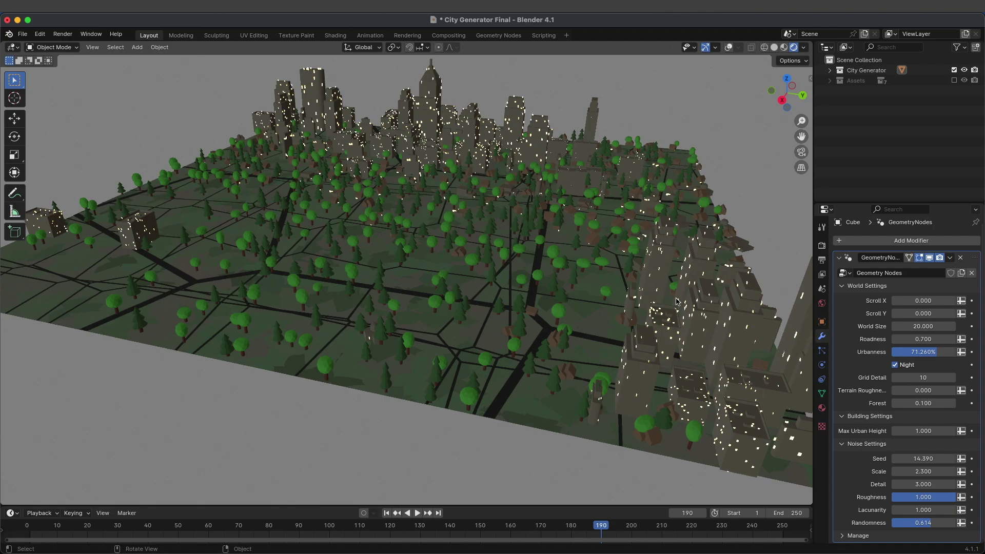
middle_click_drag(655, 293, 540, 240)
middle_click_drag(468, 269, 287, 228)
scroll(427, 286, "up", 10)
scroll(450, 285, "up", 3)
scroll(599, 303, "down", 15)
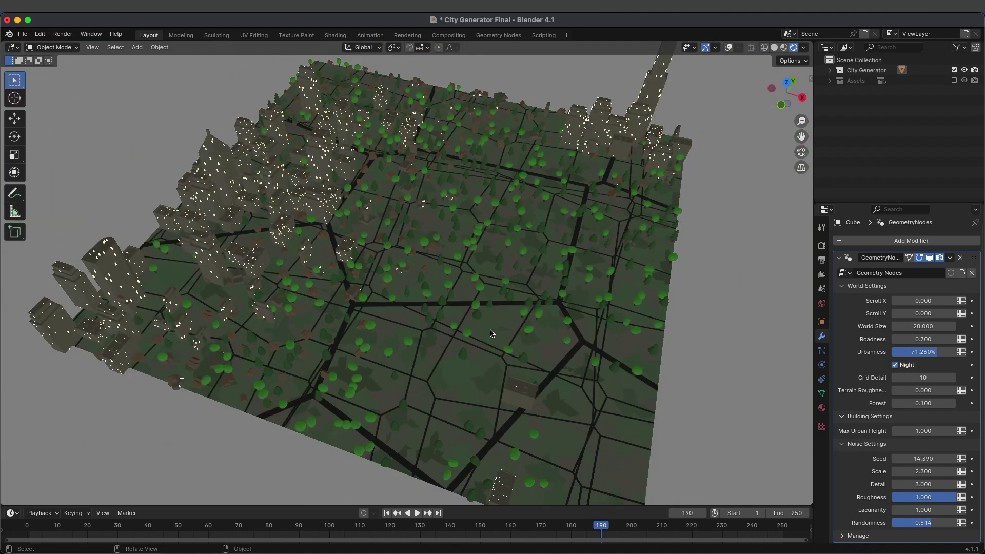
middle_click_drag(488, 332, 413, 285)
left_click(895, 365)
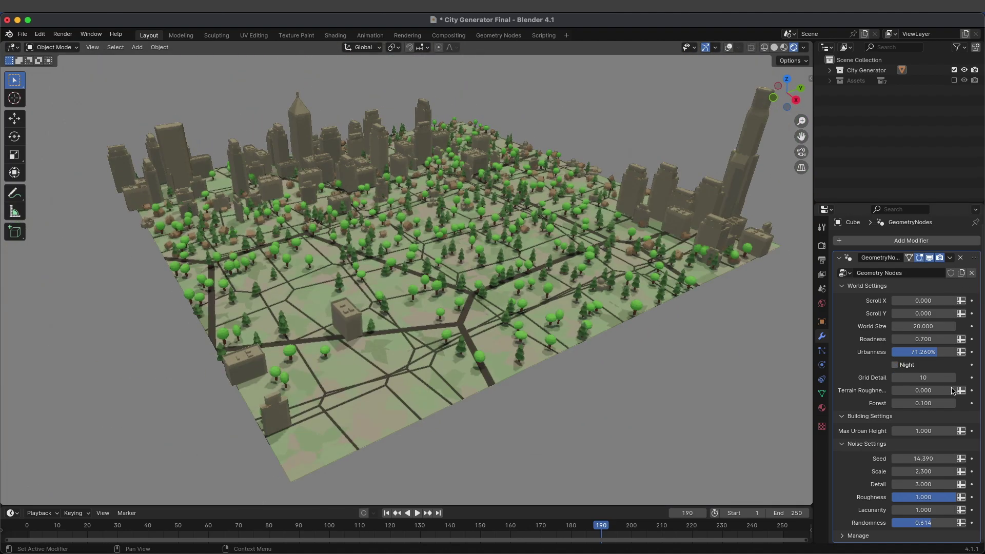
Set the Grid Detail to 15 and the Terrain Roughness to 1.000, and inspect the hilly terrain
mouse_move(922, 377)
left_mouse_down()
mouse_move(964, 378)
mouse_move(928, 378)
left_mouse_up()
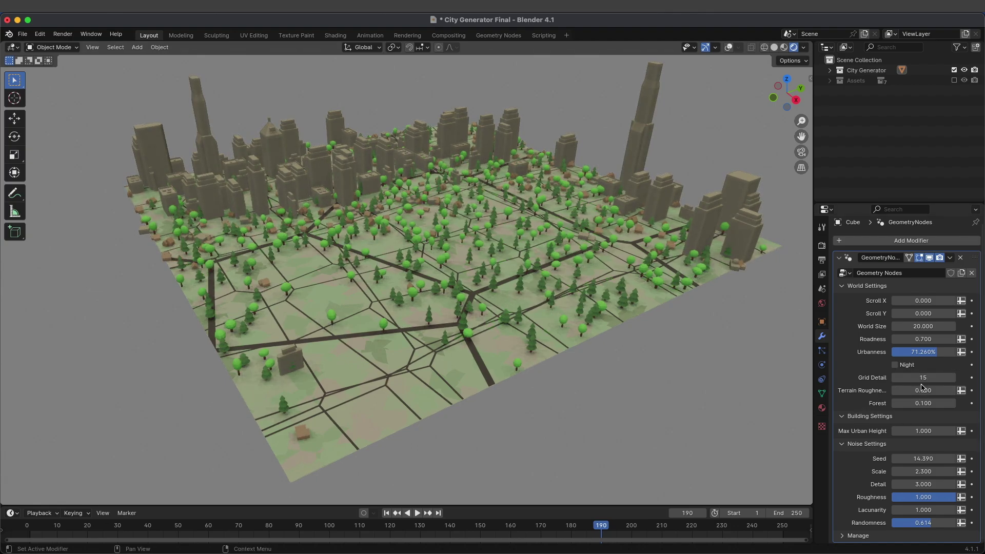
left_click_drag(920, 390, 955, 390)
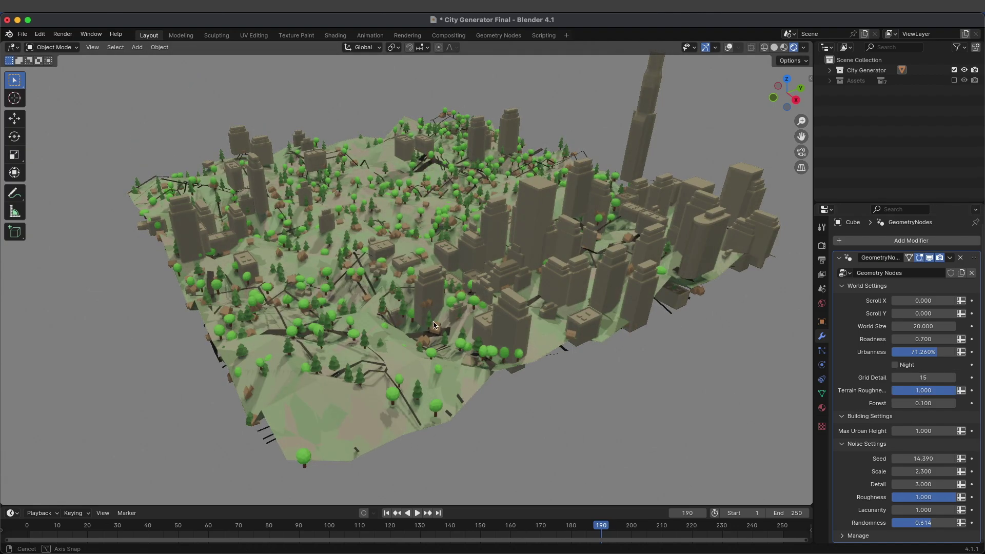
middle_click_drag(420, 340, 491, 341)
scroll(491, 342, "up", 2)
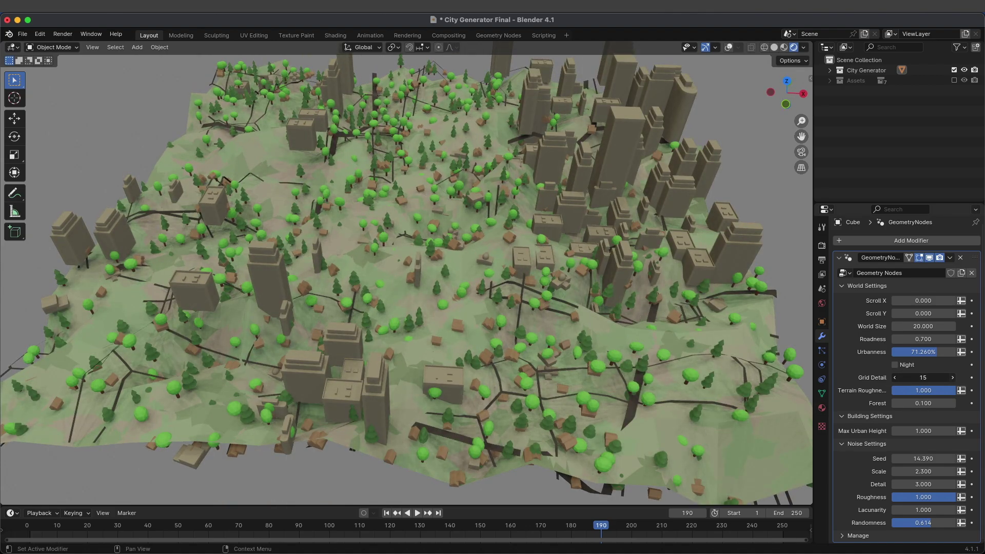
Test a Grid Detail of 40 on the rough terrain, then restore it to 15 and set the Terrain Roughness to 0.200
left_click_drag(923, 378, 955, 378)
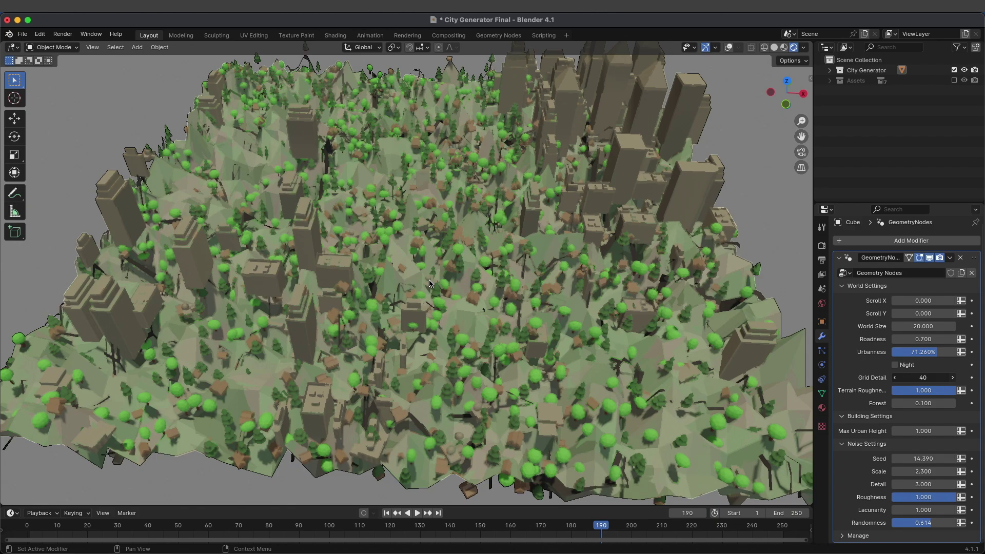
scroll(430, 284, "down", 3)
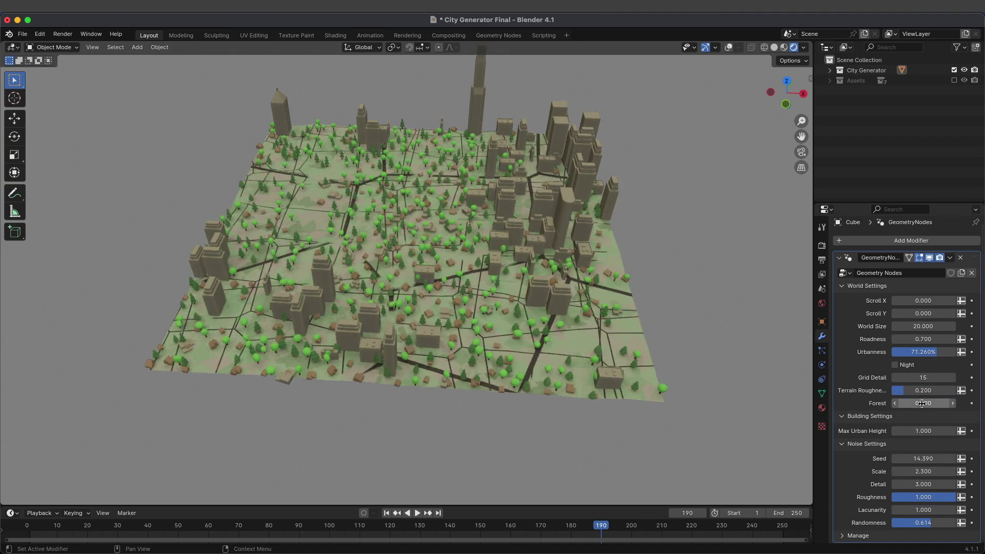
Test a Forest value of 1.000 and an Urbanness of 0%, and inspect the tree distribution from above and at an angle
middle_click_drag(535, 361, 586, 371)
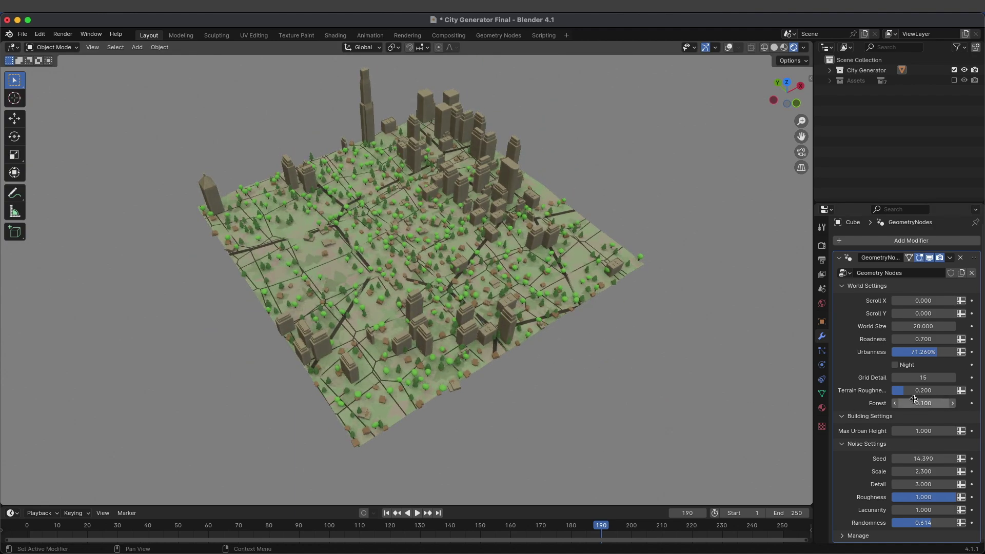
left_click_drag(923, 404, 969, 403)
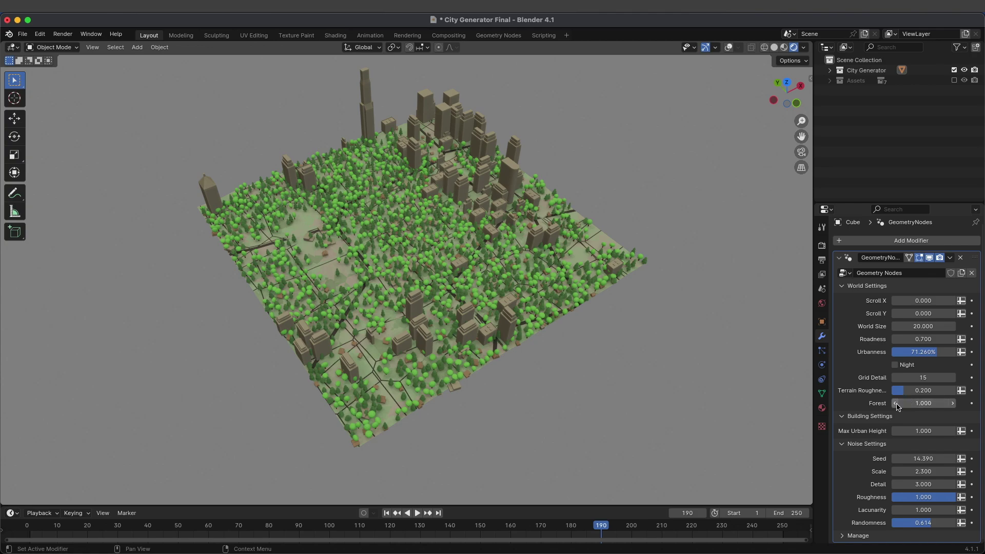
middle_click_drag(476, 299, 537, 341)
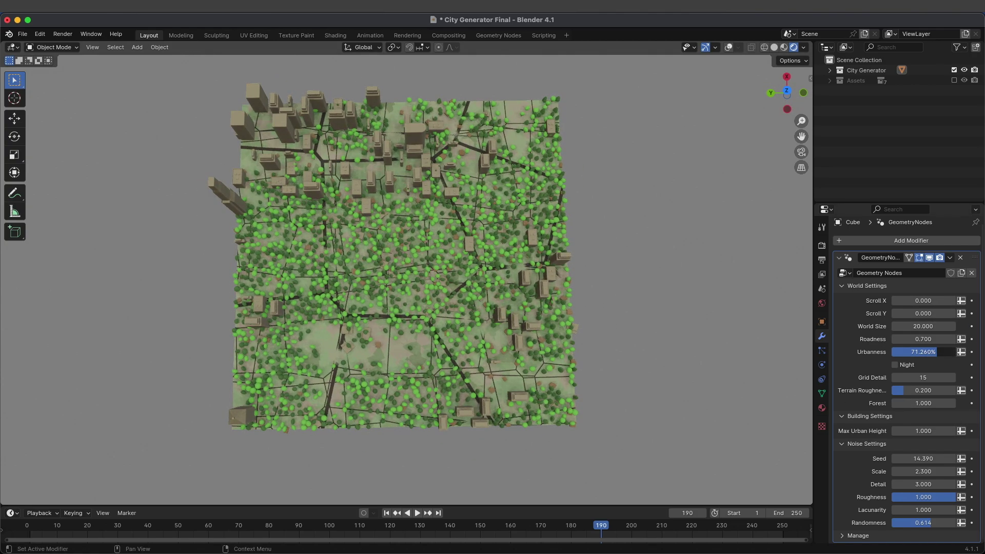
left_click_drag(923, 352, 872, 352)
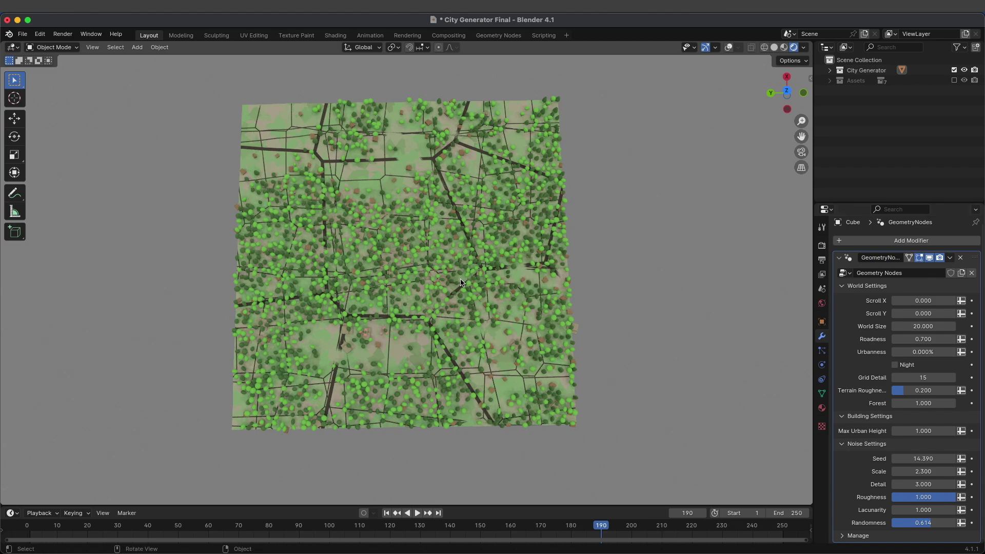
middle_click_drag(461, 282, 449, 236)
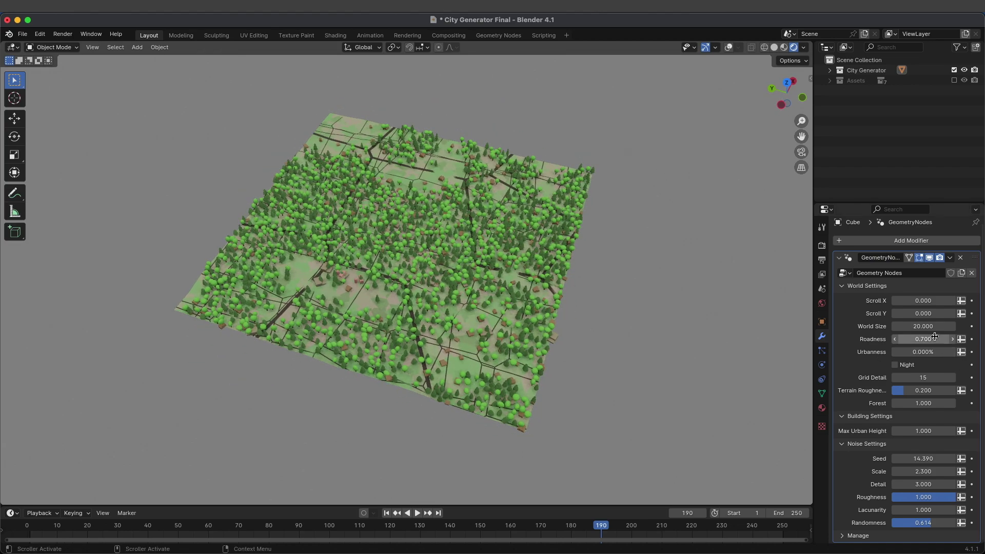
Set the Forest value to 0.1 and the Urbanness to 72%
key("BackSpace")
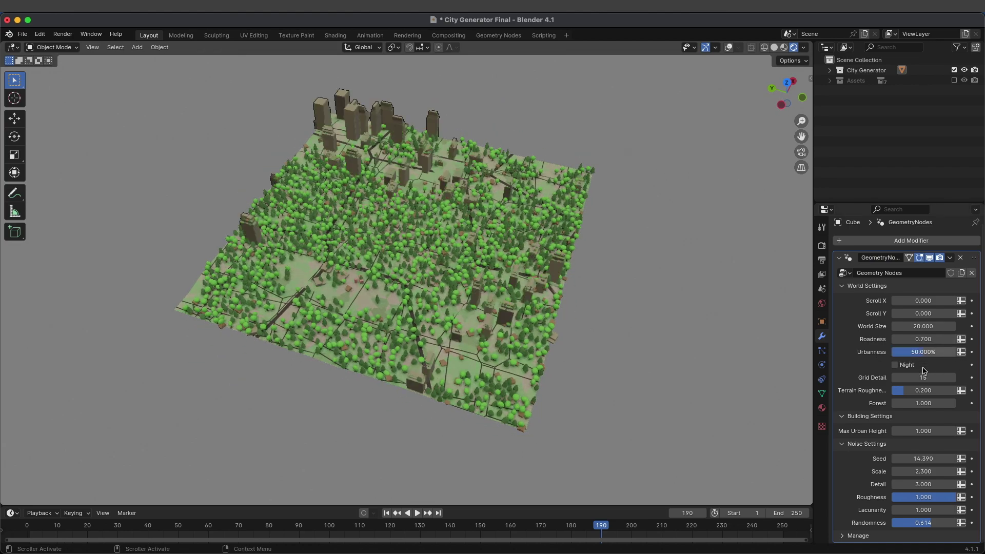
left_click(923, 404)
type("0.1")
key("Return")
left_click(931, 352)
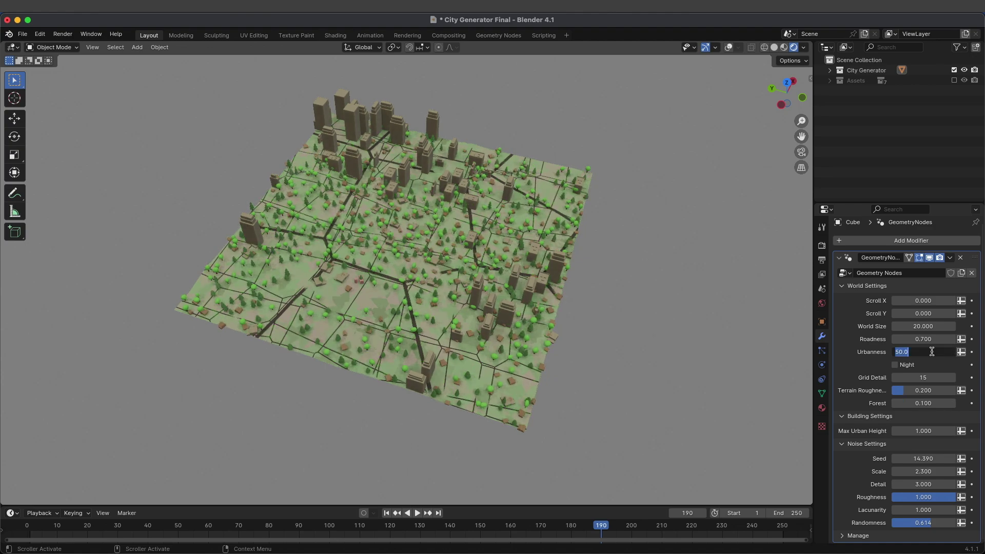
type("72")
key("Return")
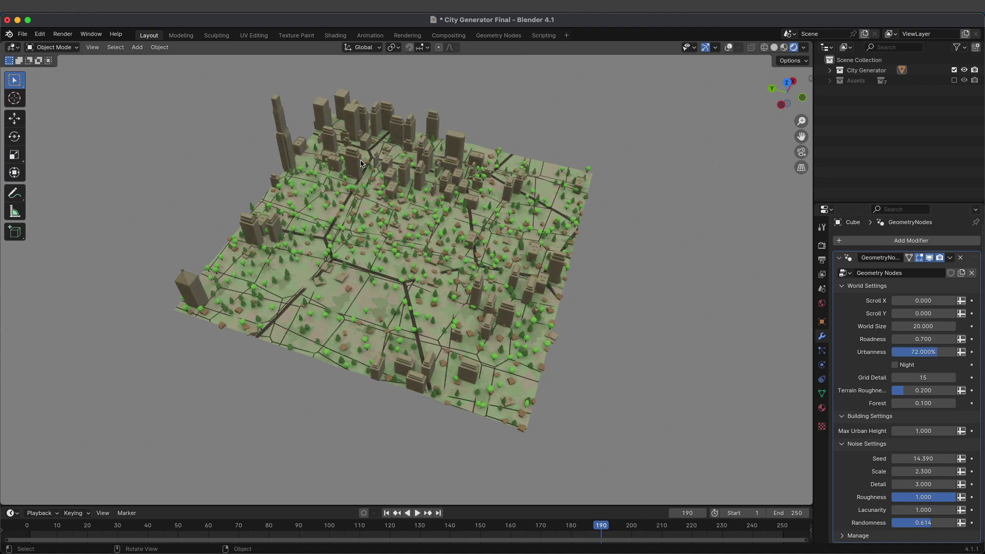
Test a Max Urban Height of about 2.12 on the buildings, then restore it to 1.000
left_click_drag(905, 426, 944, 426)
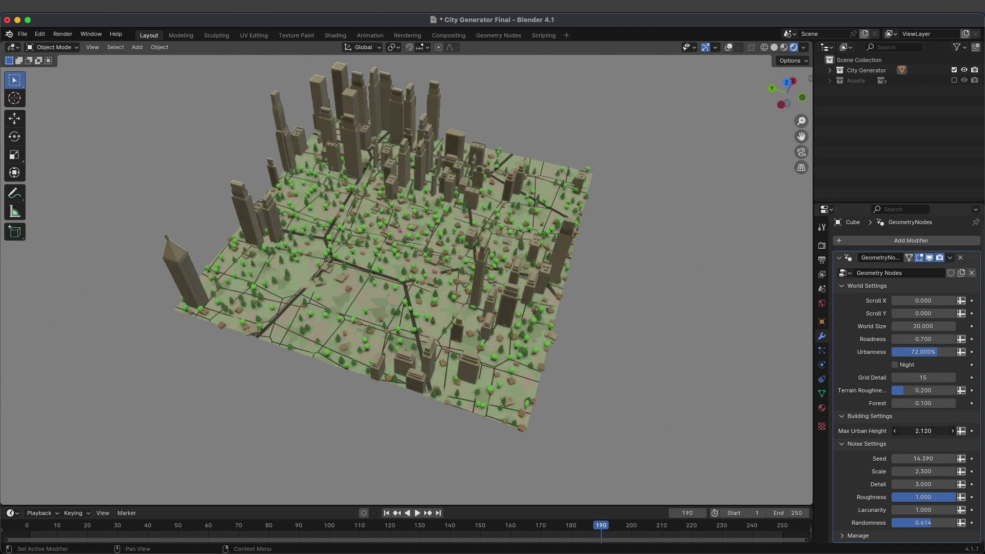
left_click_drag(938, 431, 866, 431)
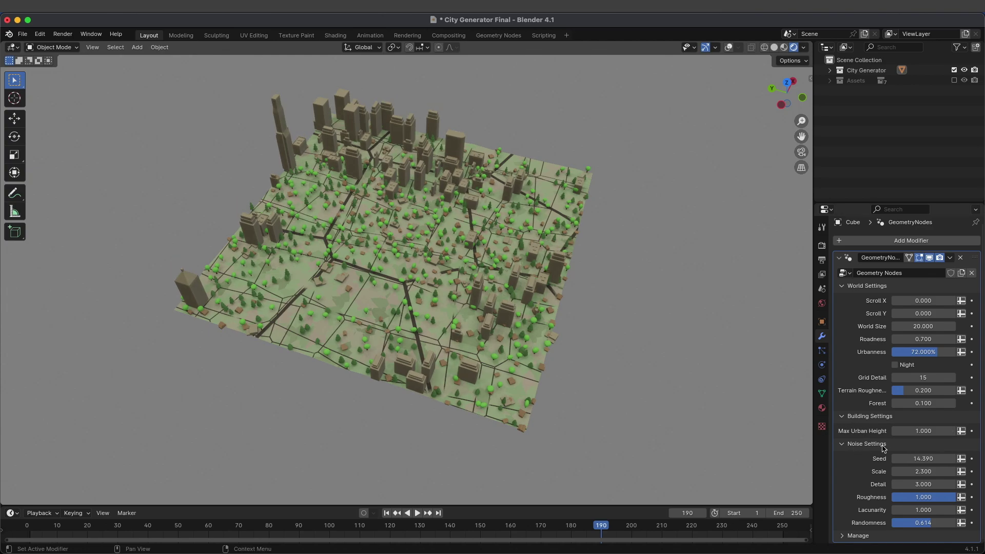
Set the noise Seed to about 14.55 and inspect the new city layout
left_click_drag(914, 462, 949, 462)
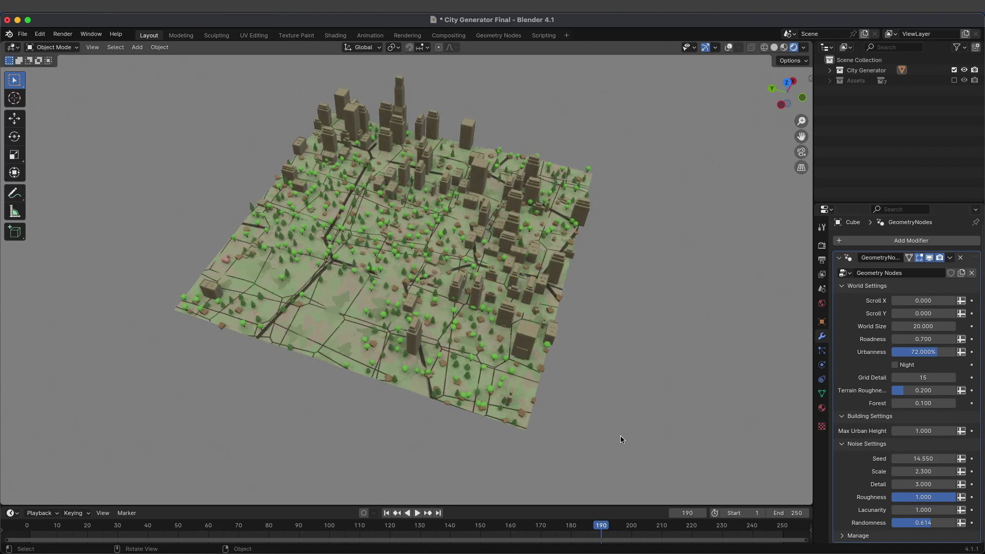
middle_click_drag(620, 439, 584, 423)
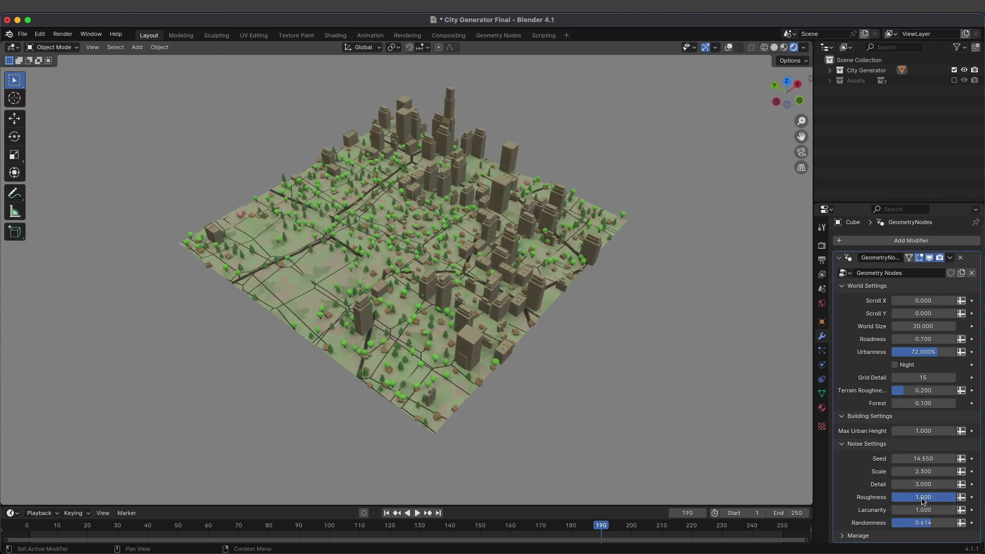
Test a noise Randomness of 0 and inspect the road layout from above and up close
scroll(668, 394, "down", 1)
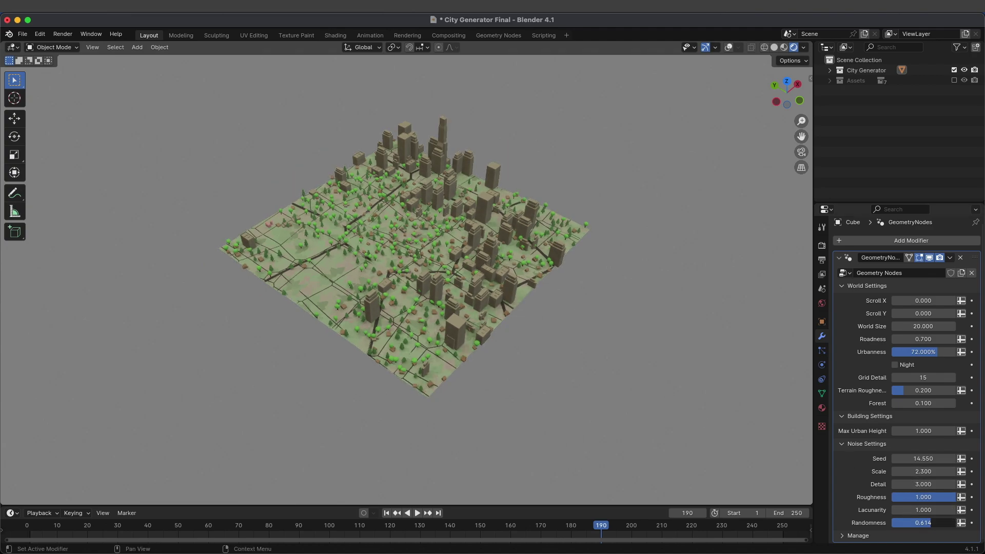
left_click_drag(930, 523, 891, 523)
middle_click_drag(345, 190, 345, 235)
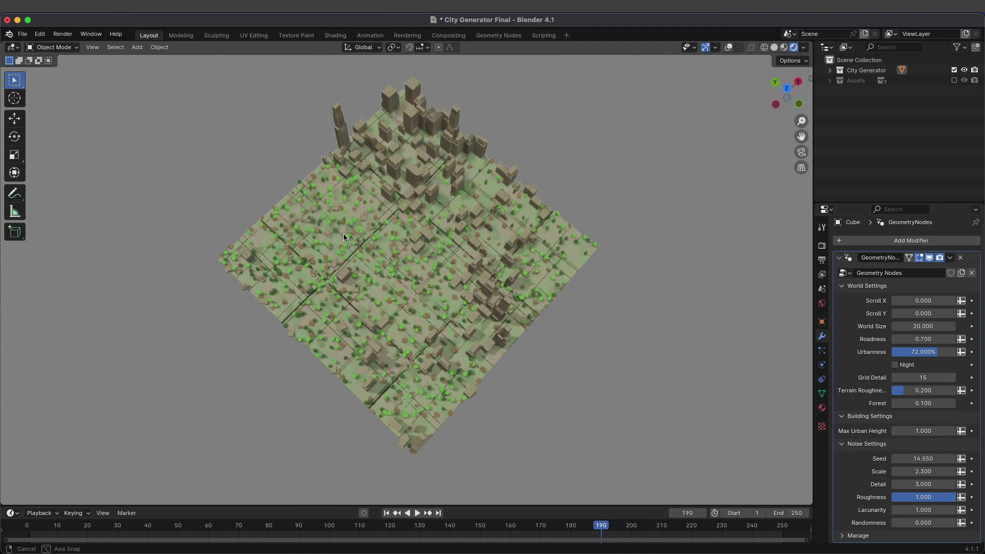
scroll(374, 239, "up", 4)
scroll(377, 244, "down", 2)
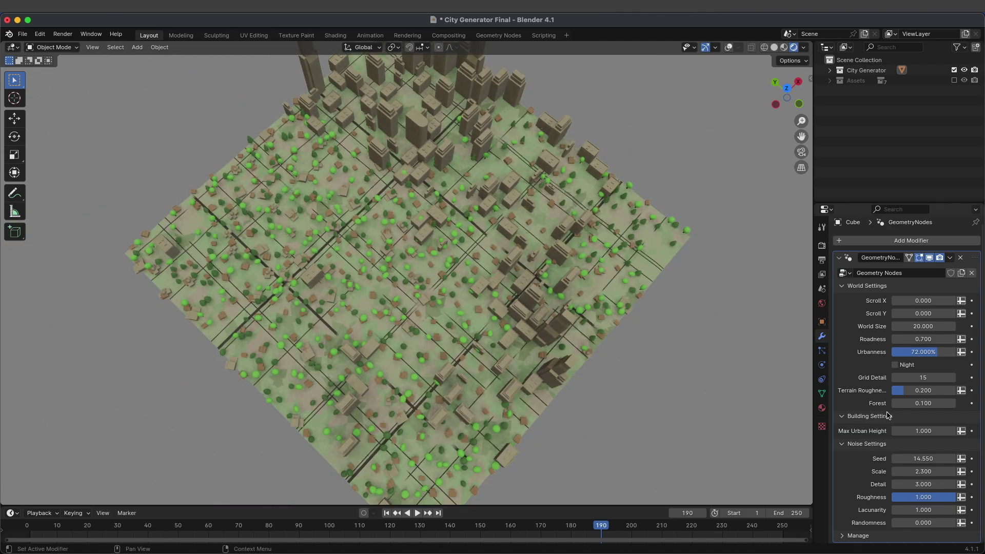
Set the Terrain Roughness to 0 and inspect the flat city from a low angle
left_click_drag(923, 391, 917, 391)
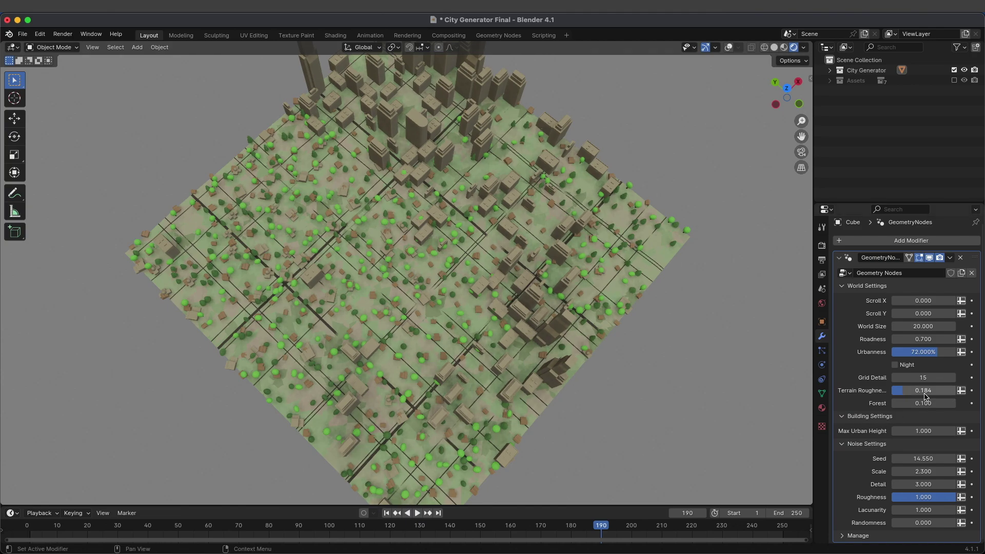
left_click_drag(916, 391, 903, 391)
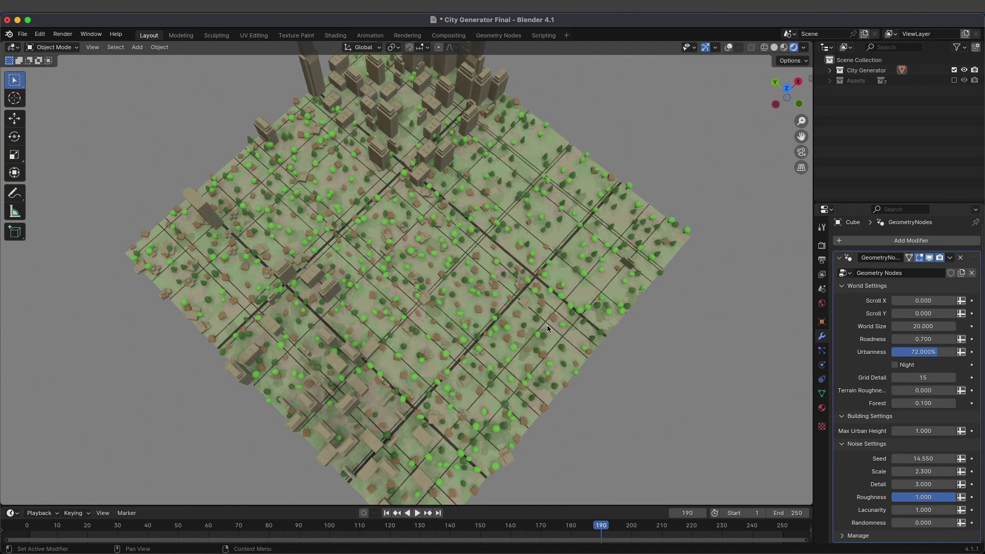
scroll(571, 362, "down", 3)
mouse_move(572, 362)
middle_mouse_down()
mouse_move(477, 340)
mouse_move(465, 307)
middle_mouse_up()
scroll(465, 307, "up", 5)
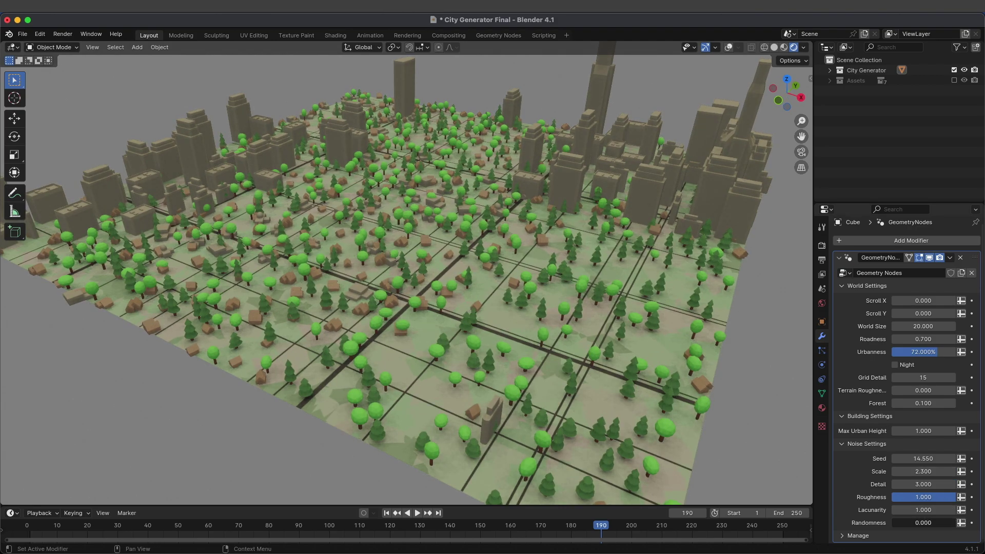
Set the noise Randomness to 1.000 and inspect the irregular road network from above and from the side
left_click_drag(894, 523, 955, 523)
scroll(397, 343, "down", 3)
middle_click_drag(397, 343, 390, 380)
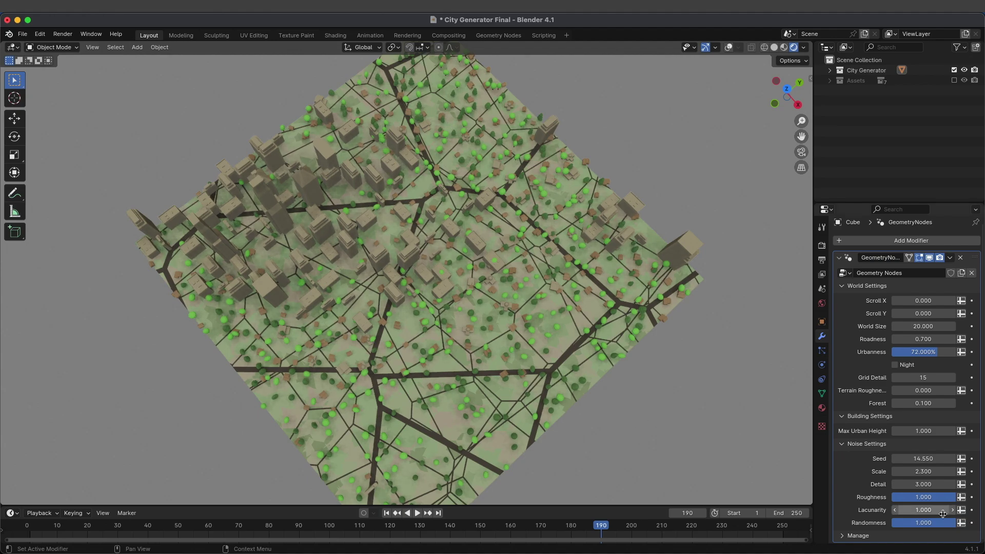
scroll(785, 467, "down", 3)
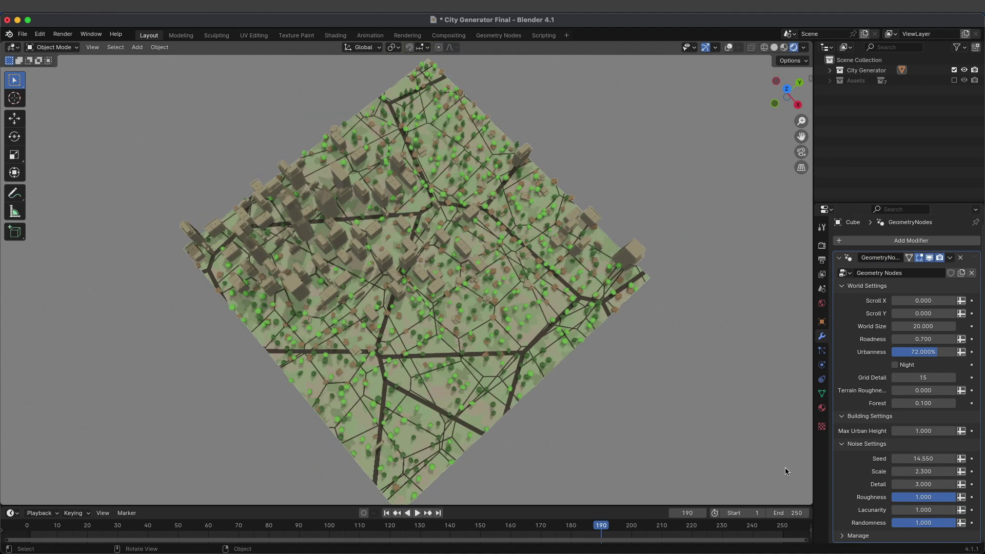
middle_click_drag(559, 342, 592, 315)
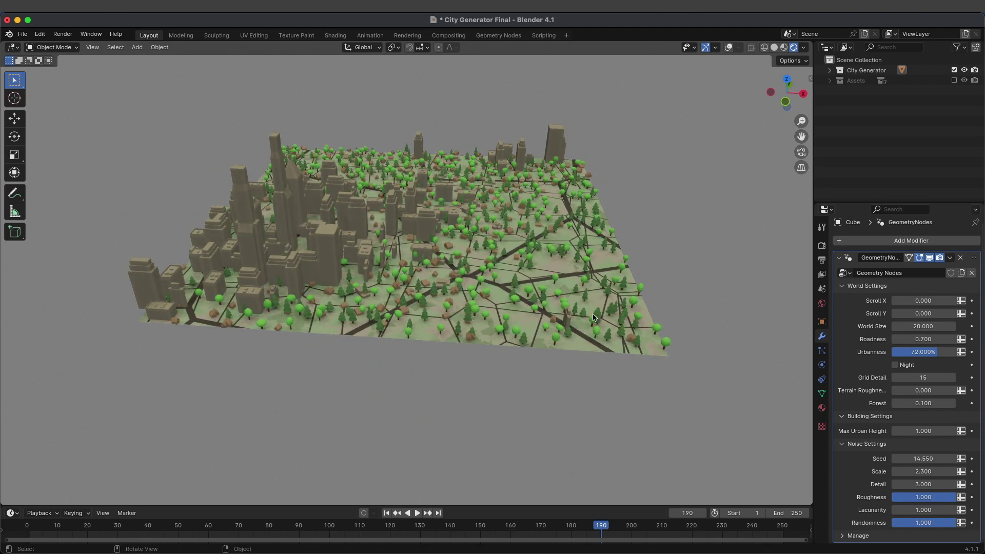